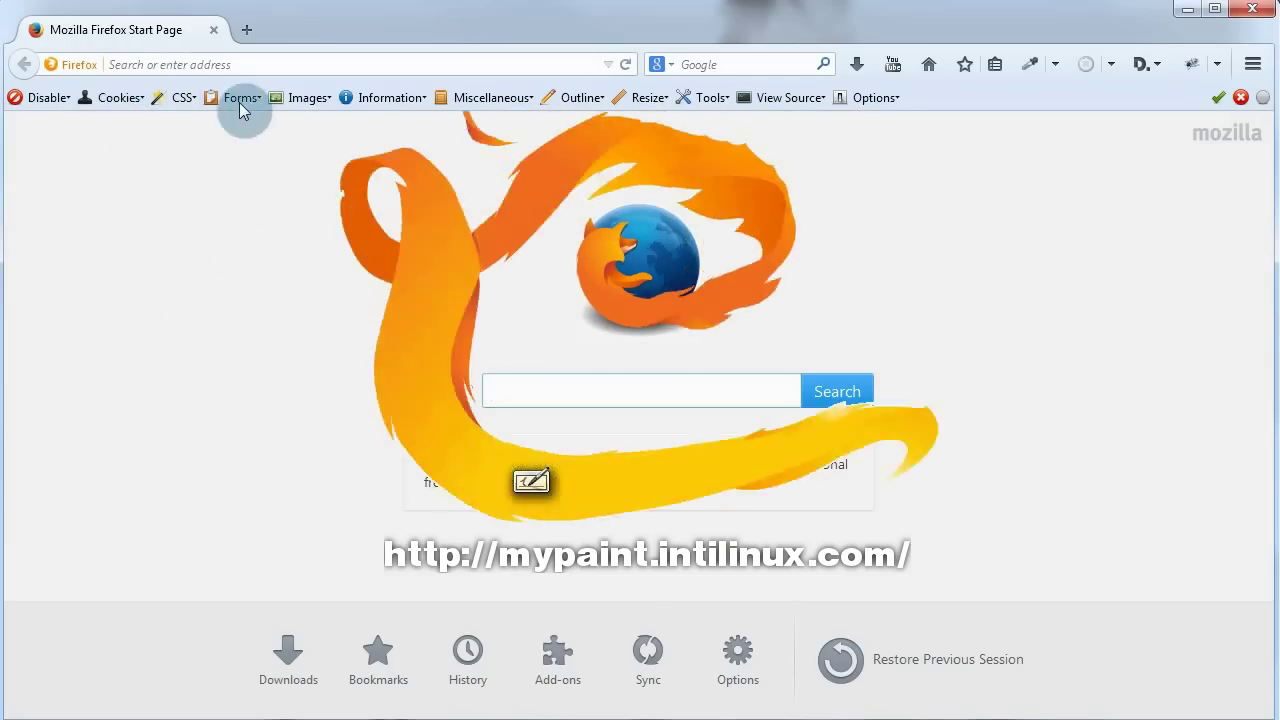
# - Load the MyPaint website by entering 'mypaint' in Firefox's address bar, then scroll its About page
pyautogui.click(222, 64)
pyautogui.write('mypaint')
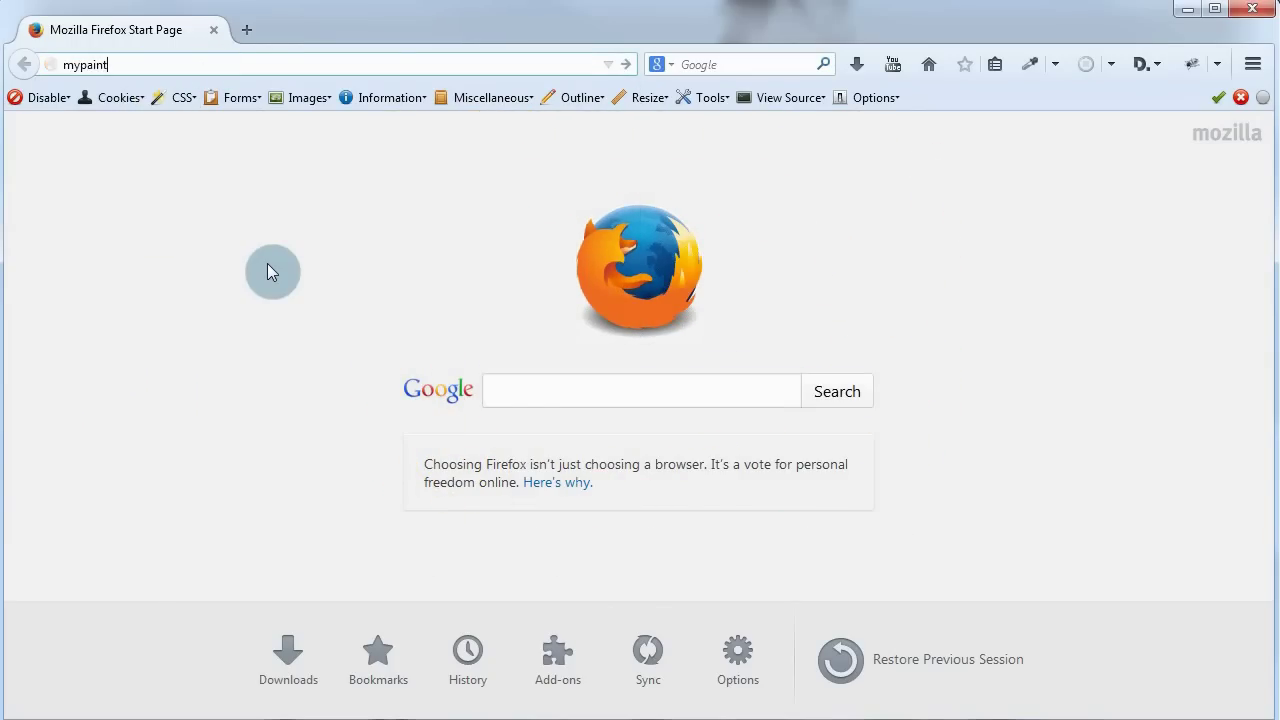
pyautogui.press('Return')
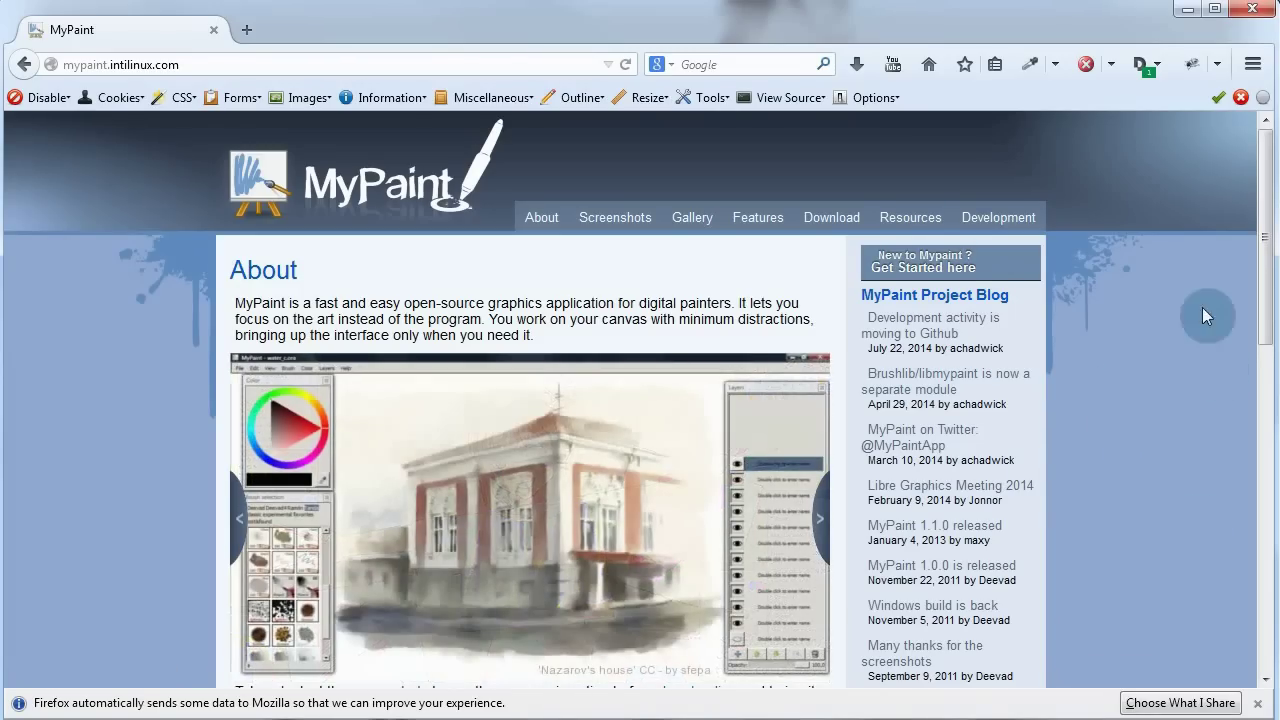
pyautogui.moveTo(1258, 257)
pyautogui.mouseDown()
pyautogui.moveTo(1270, 628)
pyautogui.moveTo(1250, 215)
pyautogui.mouseUp()
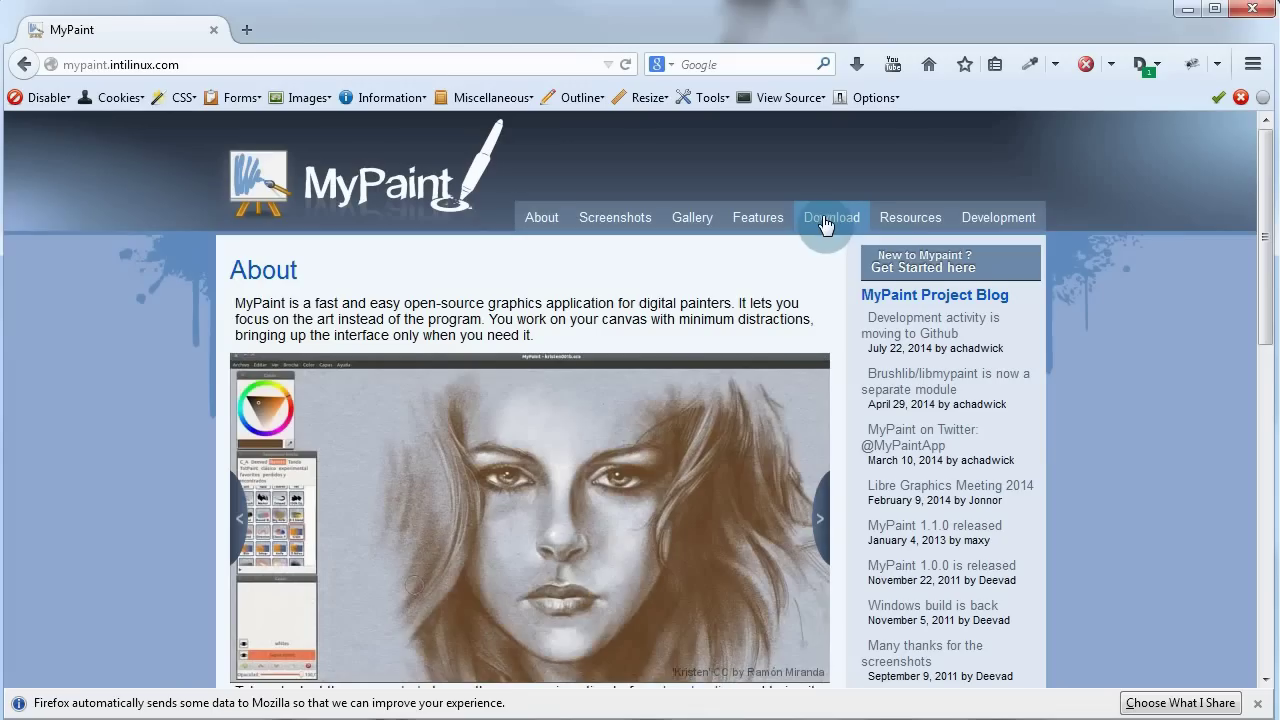
# - Save mypaint-1.0.0-win64-installer.exe from the Download page and run it from Firefox's downloads list
pyautogui.click(826, 226)
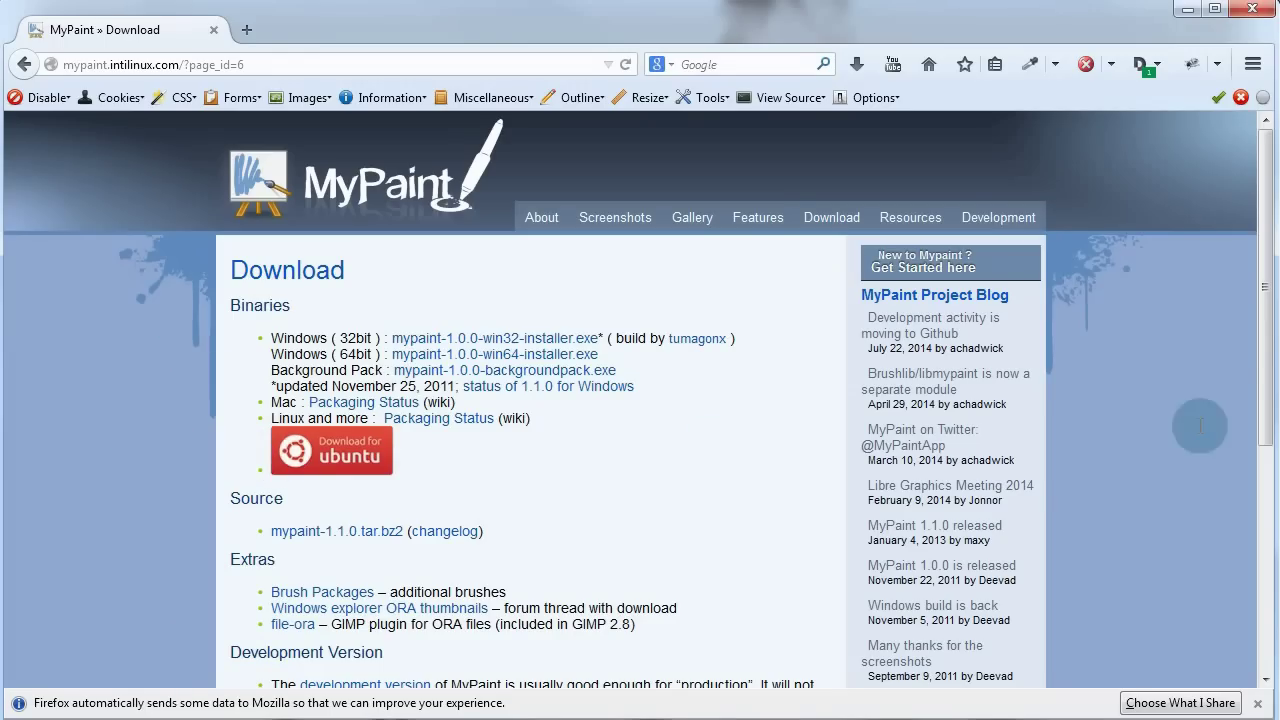
pyautogui.moveTo(1268, 356); pyautogui.dragTo(1220, 343)
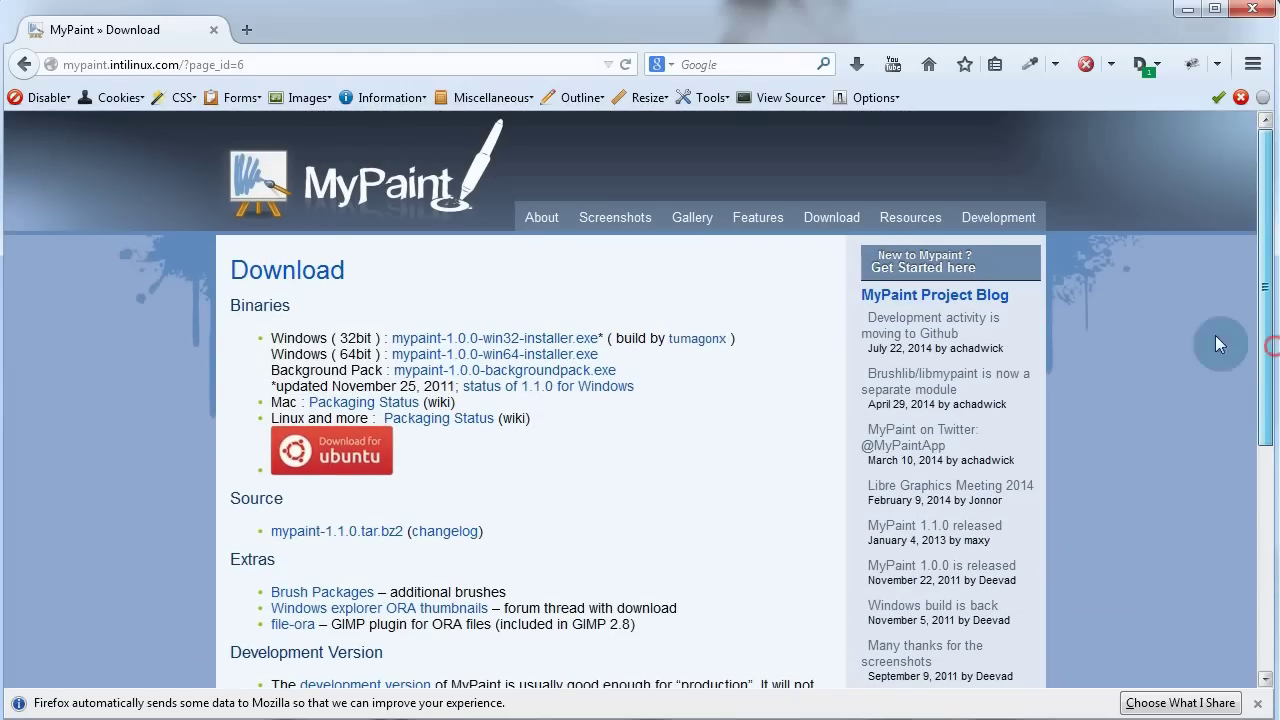
pyautogui.click(455, 358)
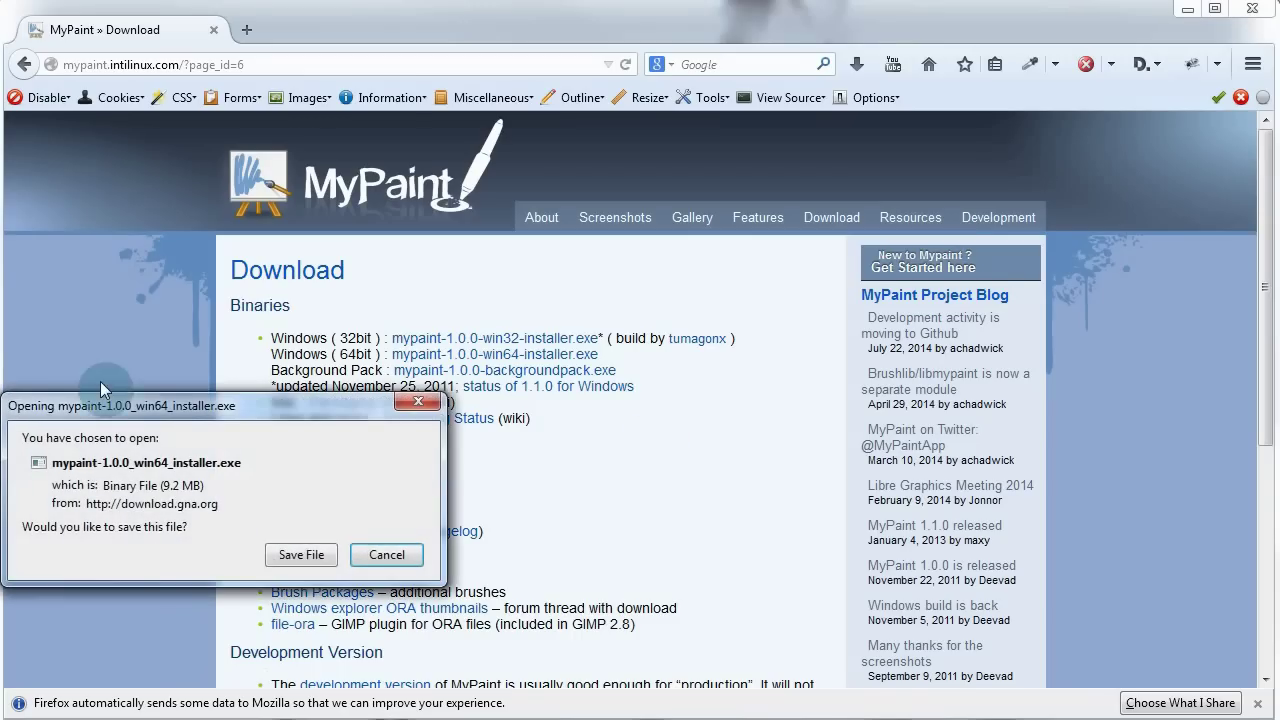
pyautogui.moveTo(145, 403); pyautogui.dragTo(298, 369)
pyautogui.click(454, 521)
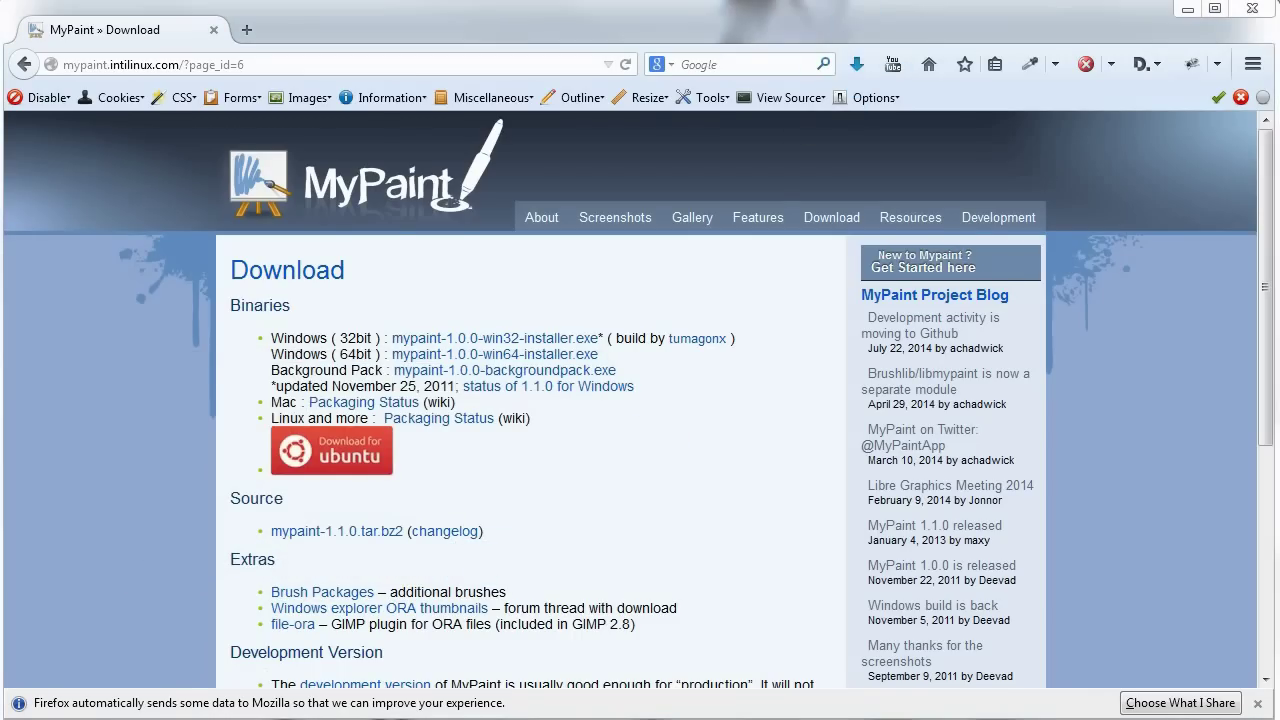
pyautogui.click(855, 64)
pyautogui.click(771, 157)
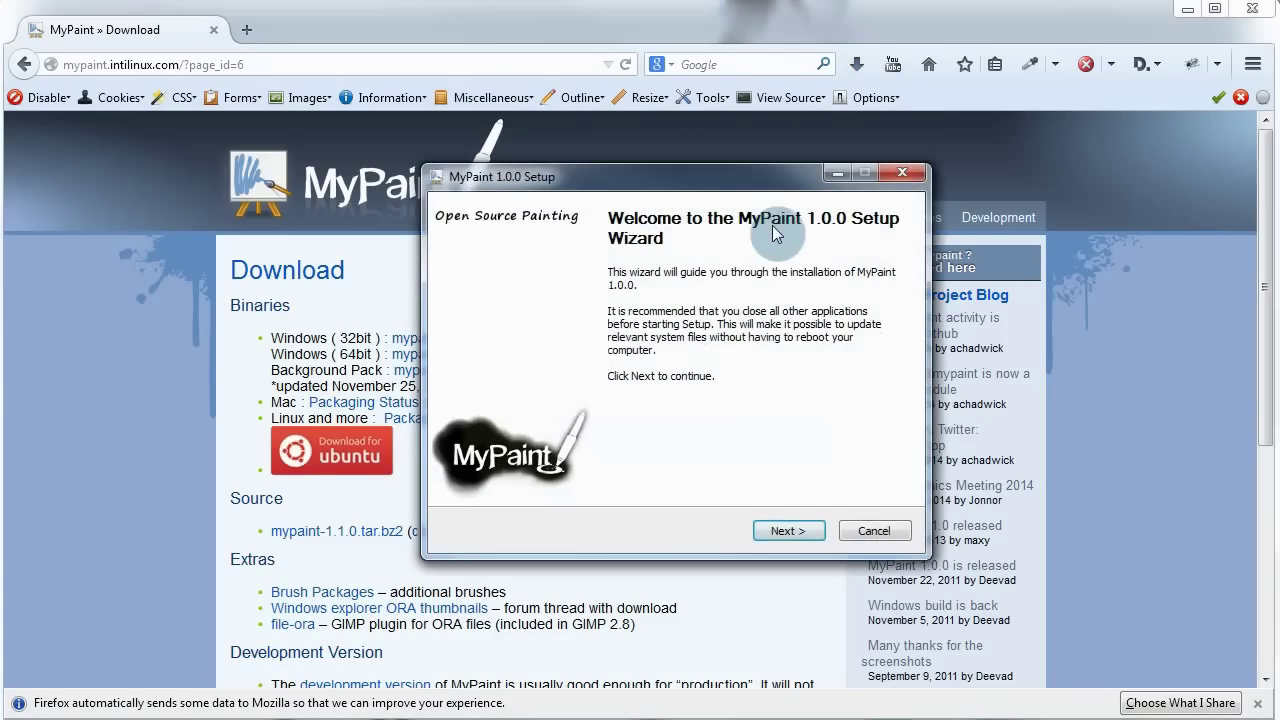
# - Step past the welcome, components and install-folder pages with defaults, then confirm quitting setup
pyautogui.click(786, 531)
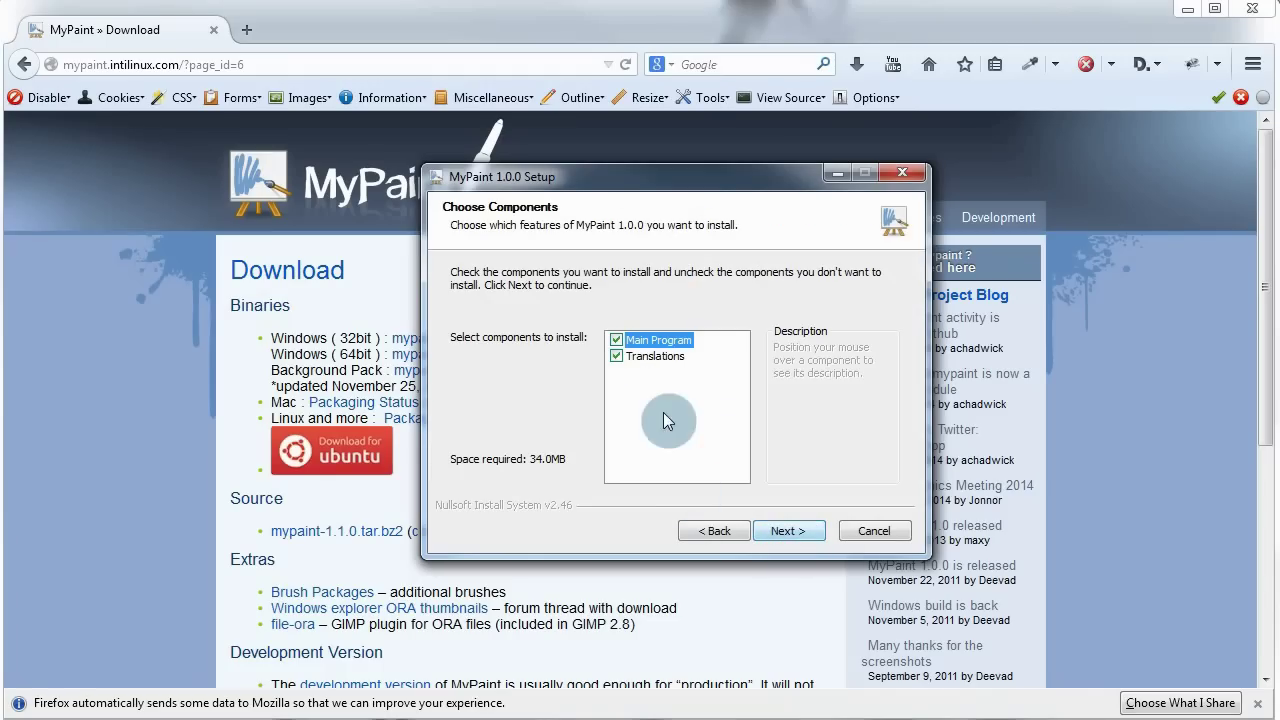
pyautogui.click(771, 531)
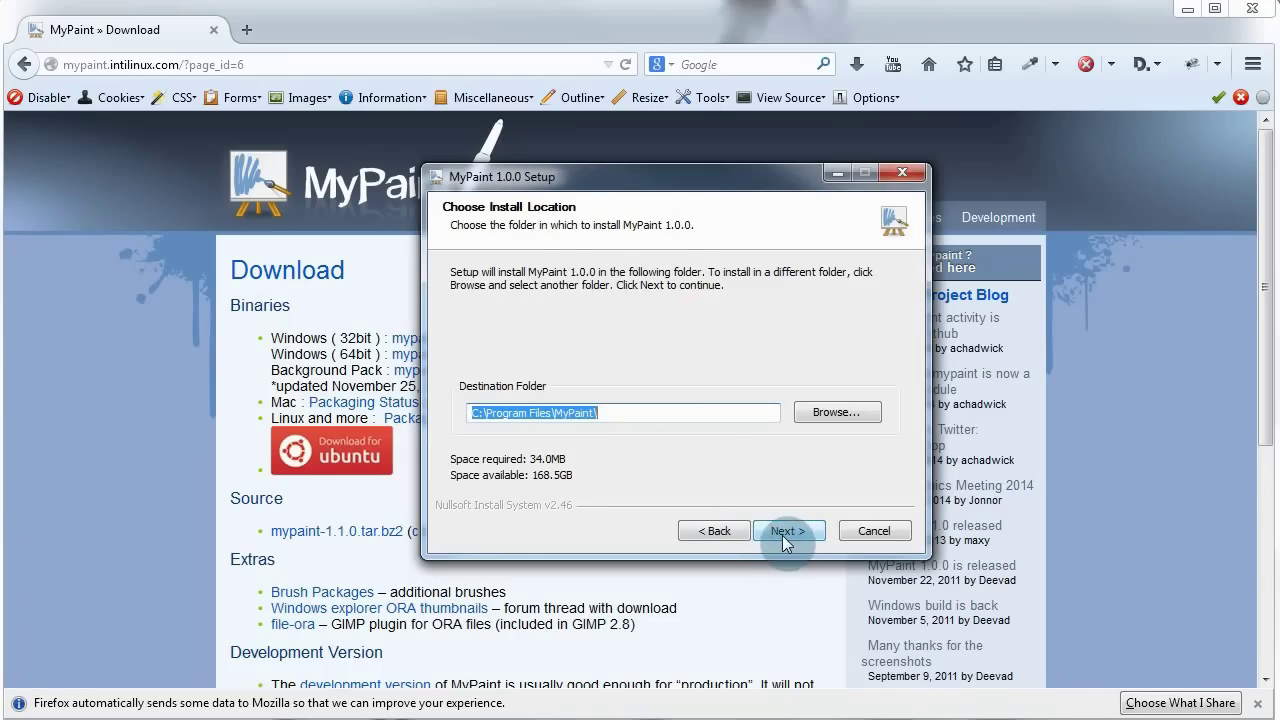
pyautogui.click(768, 531)
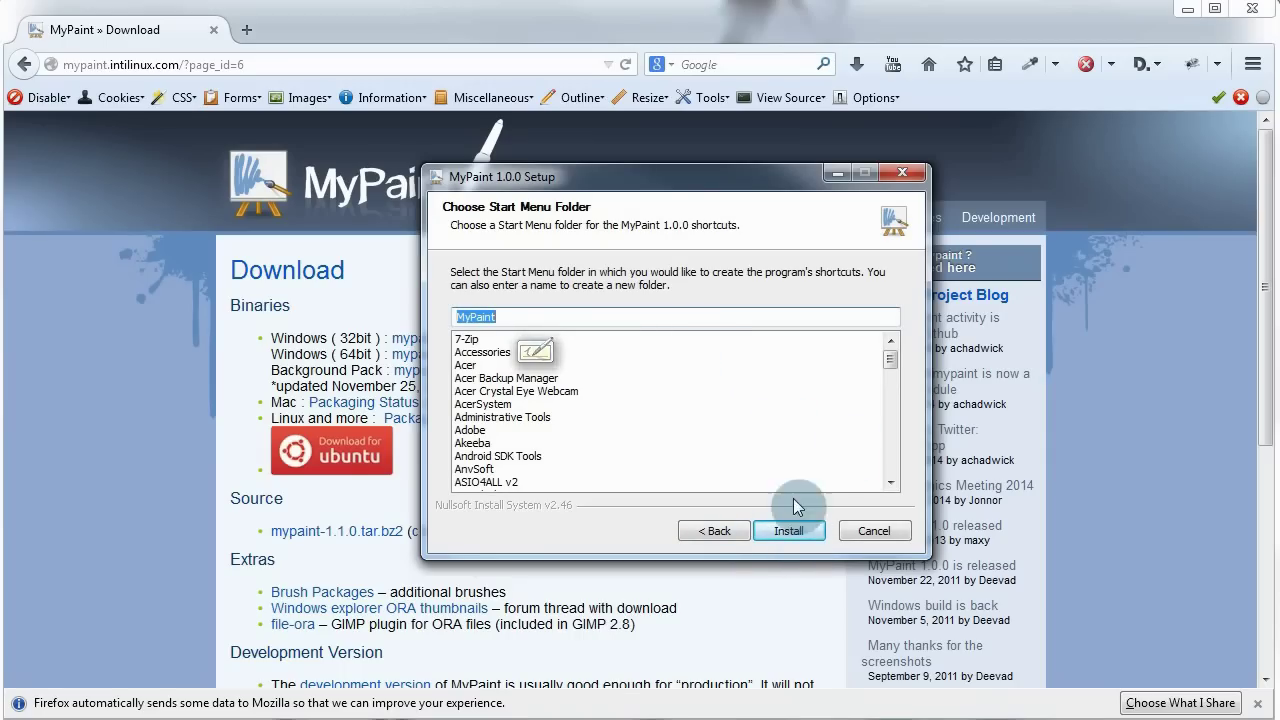
pyautogui.click(898, 174)
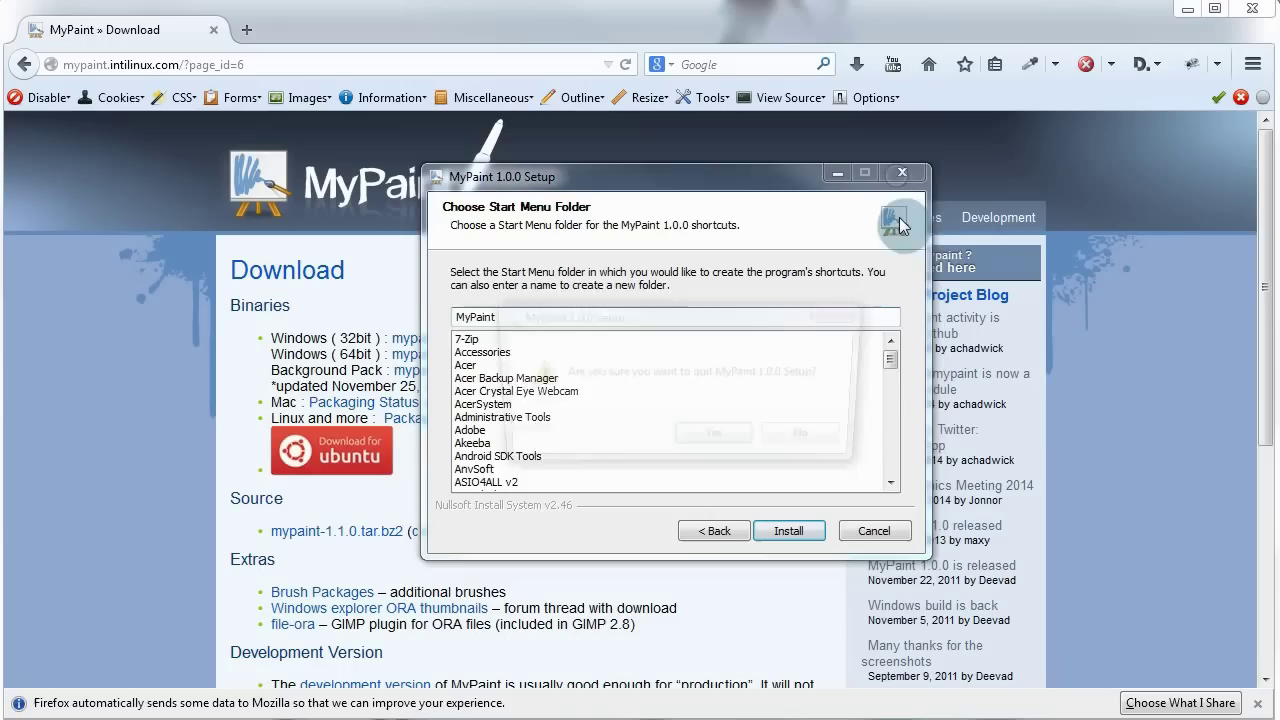
pyautogui.click(709, 440)
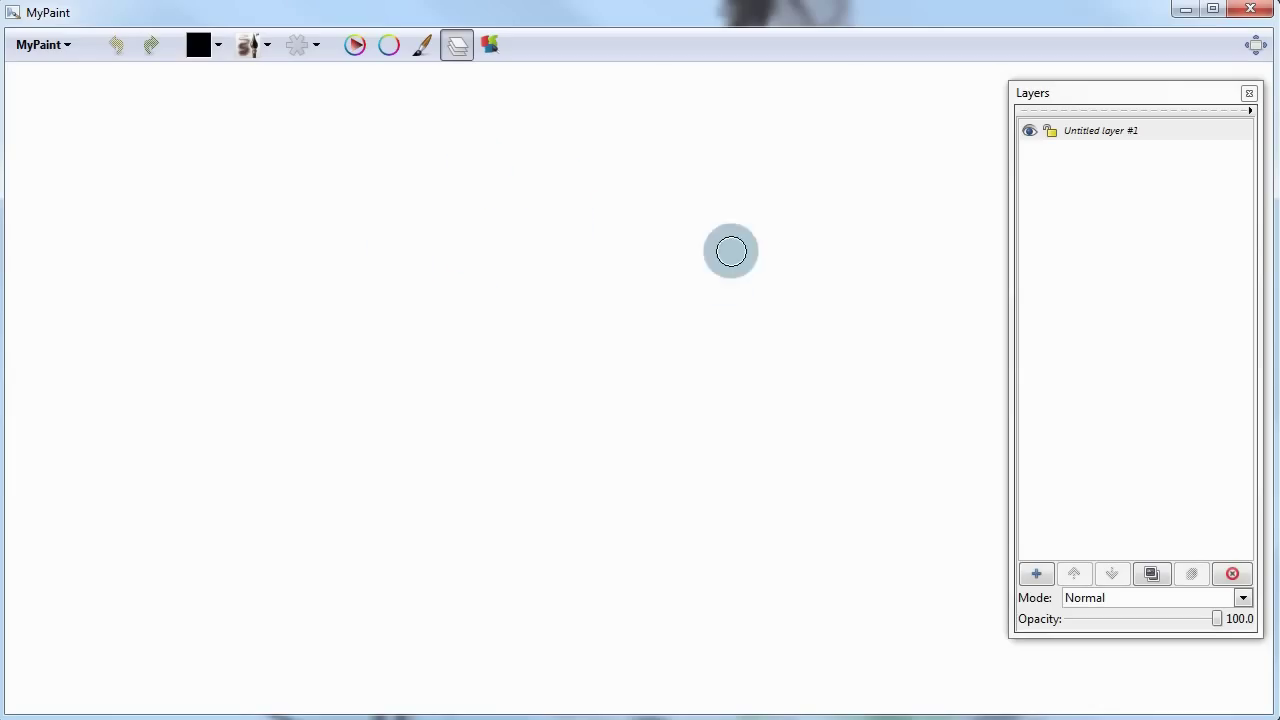
pyautogui.moveTo(270, 189); pyautogui.dragTo(725, 222)
pyautogui.moveTo(698, 279); pyautogui.dragTo(297, 251)
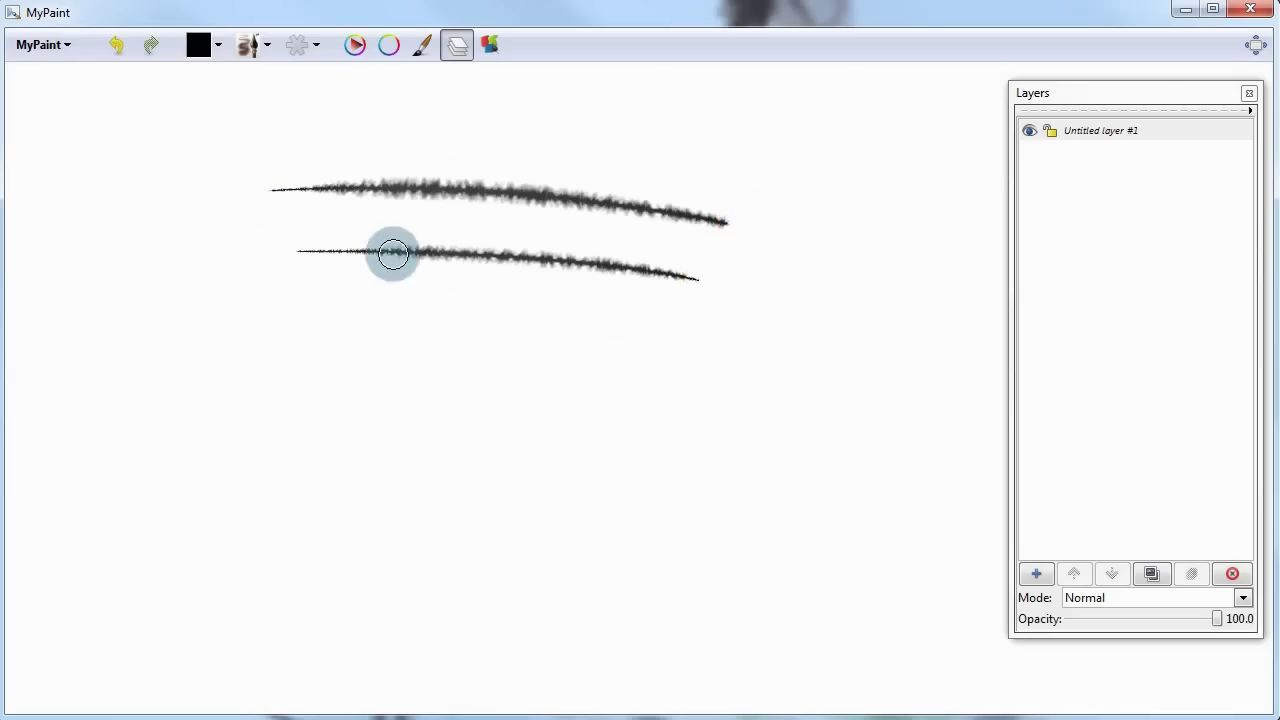
pyautogui.moveTo(708, 346); pyautogui.dragTo(242, 298)
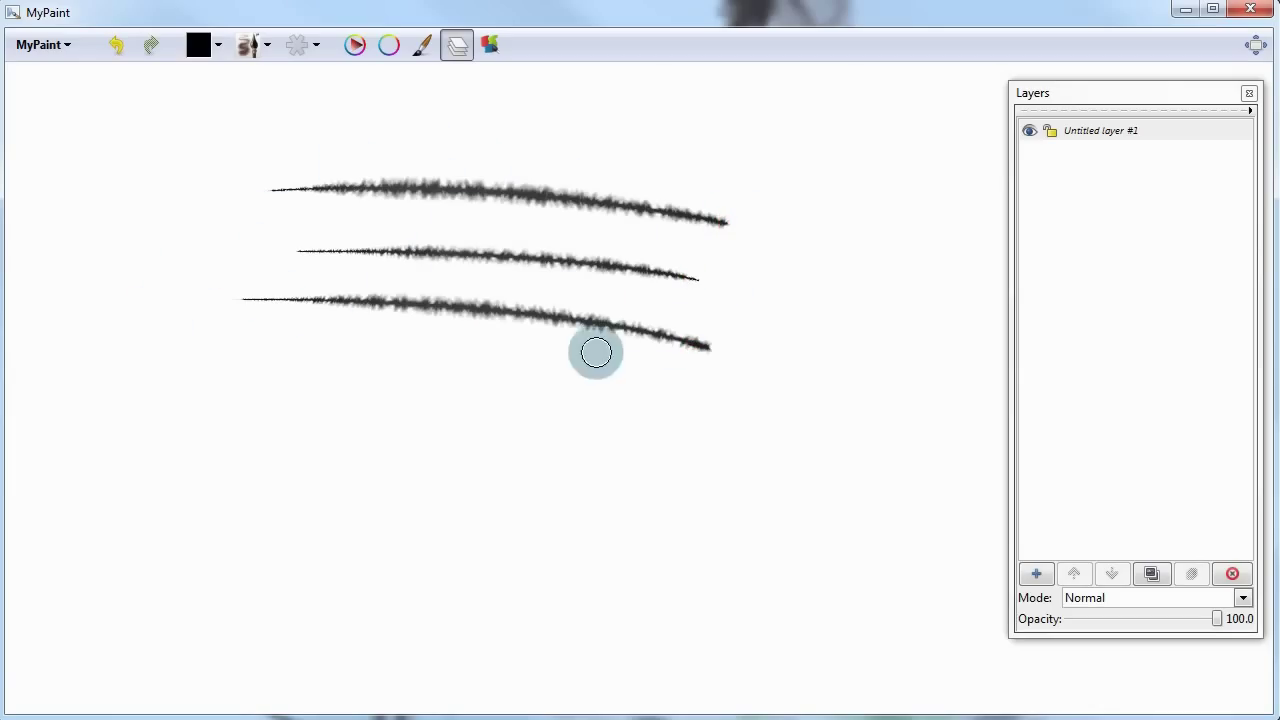
pyautogui.moveTo(691, 393); pyautogui.dragTo(293, 361)
pyautogui.moveTo(566, 173); pyautogui.dragTo(392, 398)
pyautogui.moveTo(660, 187); pyautogui.dragTo(518, 420)
pyautogui.moveTo(755, 192); pyautogui.dragTo(588, 377)
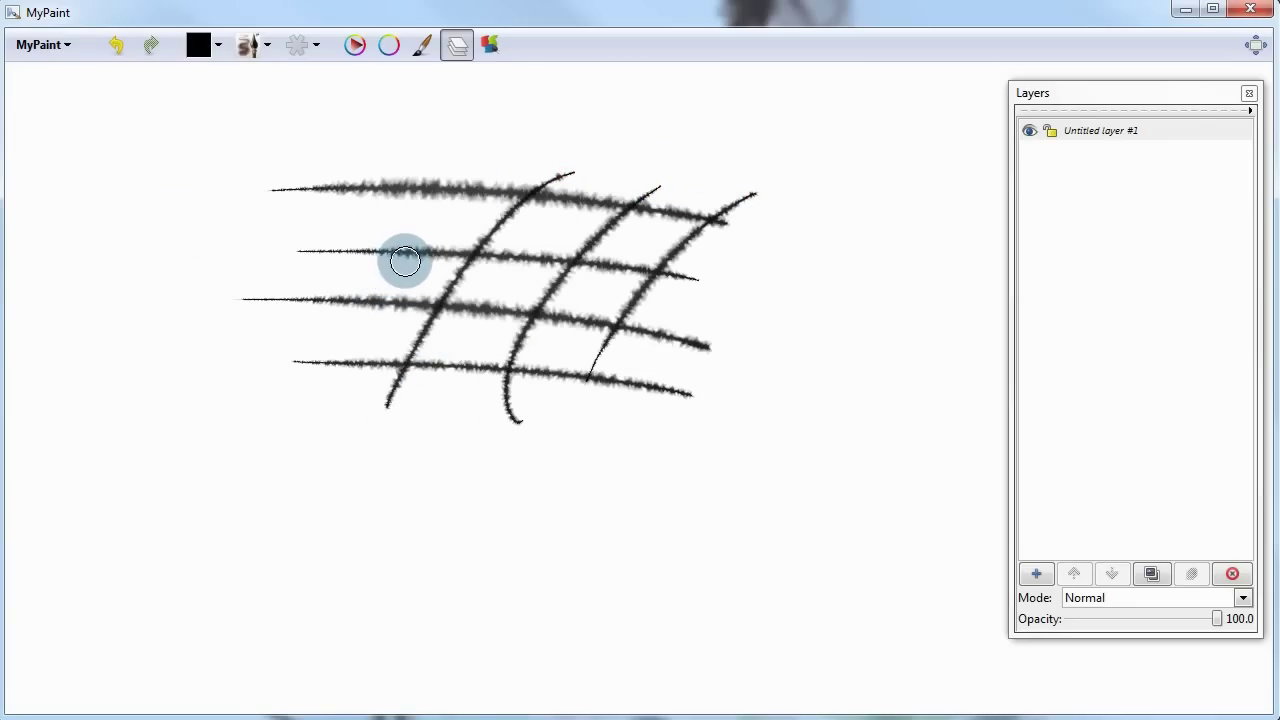
pyautogui.hotkey('ctrl', 'z')
pyautogui.hotkey('ctrl', 'z')
pyautogui.hotkey('ctrl', 'z')
pyautogui.hotkey('ctrl', 'z')
pyautogui.hotkey('ctrl', 'z')
pyautogui.hotkey('ctrl', 'z')
pyautogui.hotkey('ctrl', 'z')
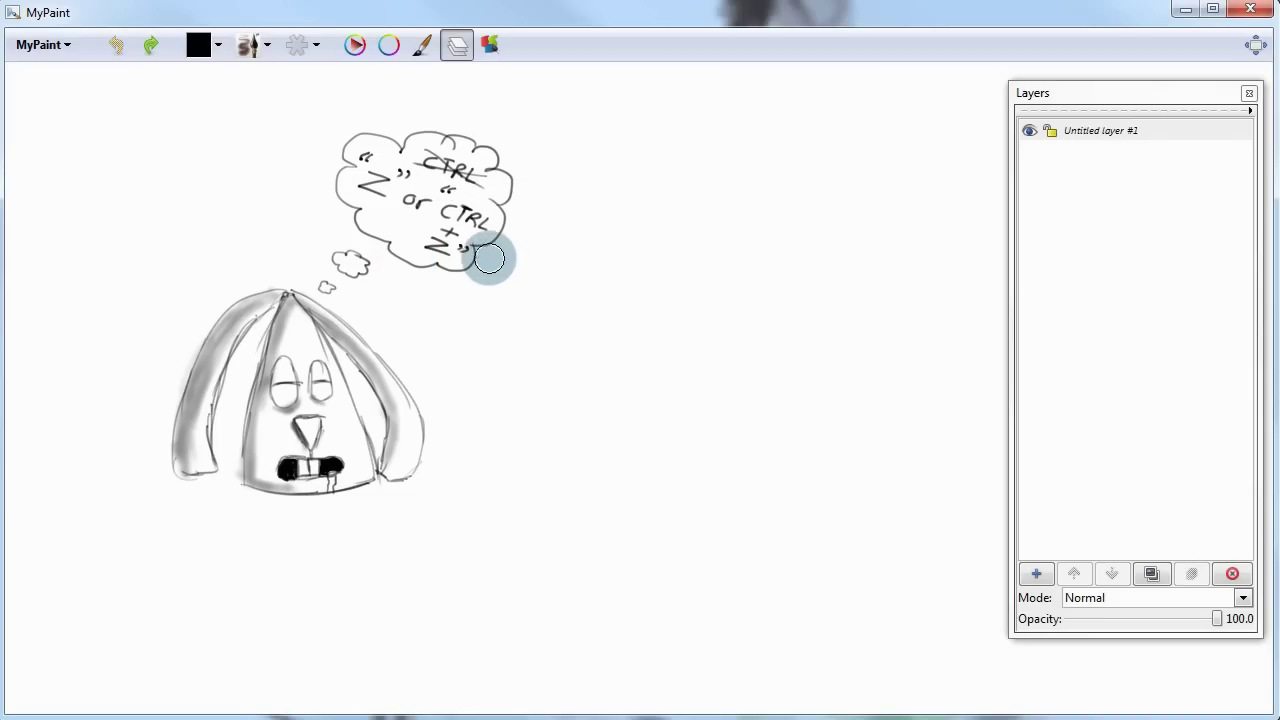
pyautogui.hotkey('ctrl', 'y')
pyautogui.moveTo(1094, 92)
pyautogui.mouseDown()
pyautogui.moveTo(1083, 94)
pyautogui.moveTo(1098, 81)
pyautogui.mouseUp()
# - Change the name of Untitled layer #1 to 'rename' in the layer name dialog
pyautogui.click(1090, 114)
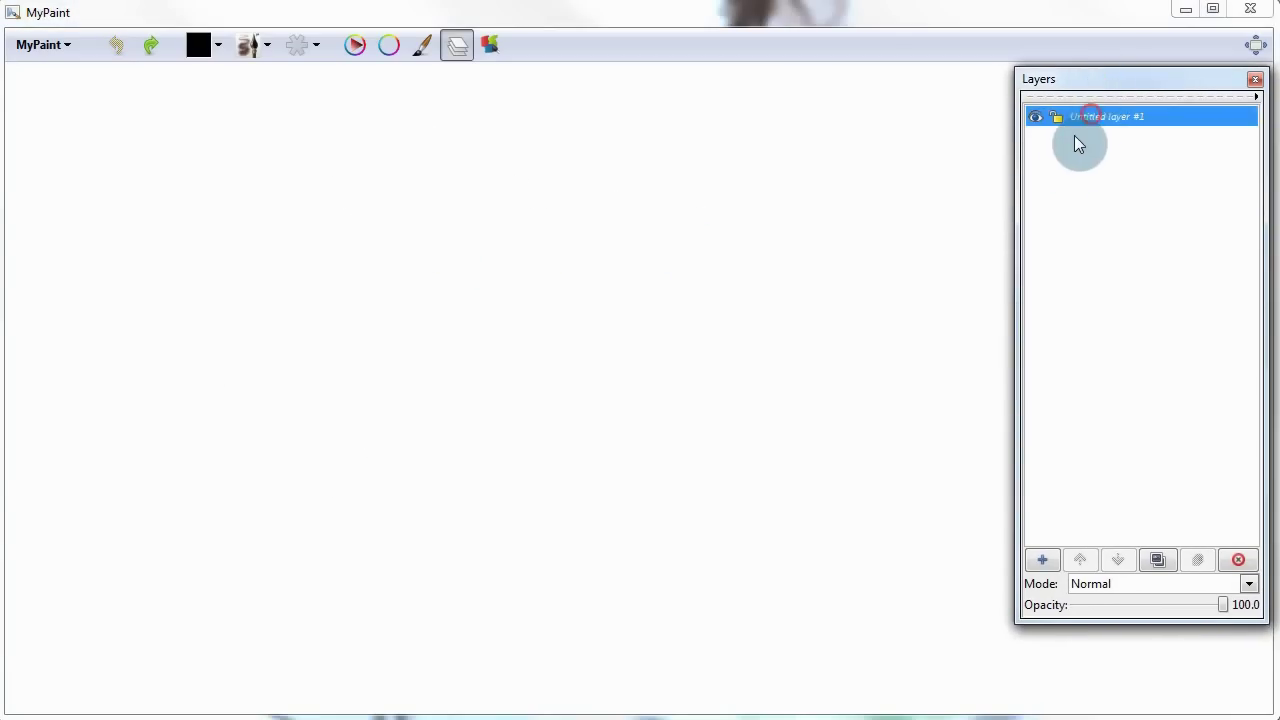
pyautogui.doubleClick(1091, 114)
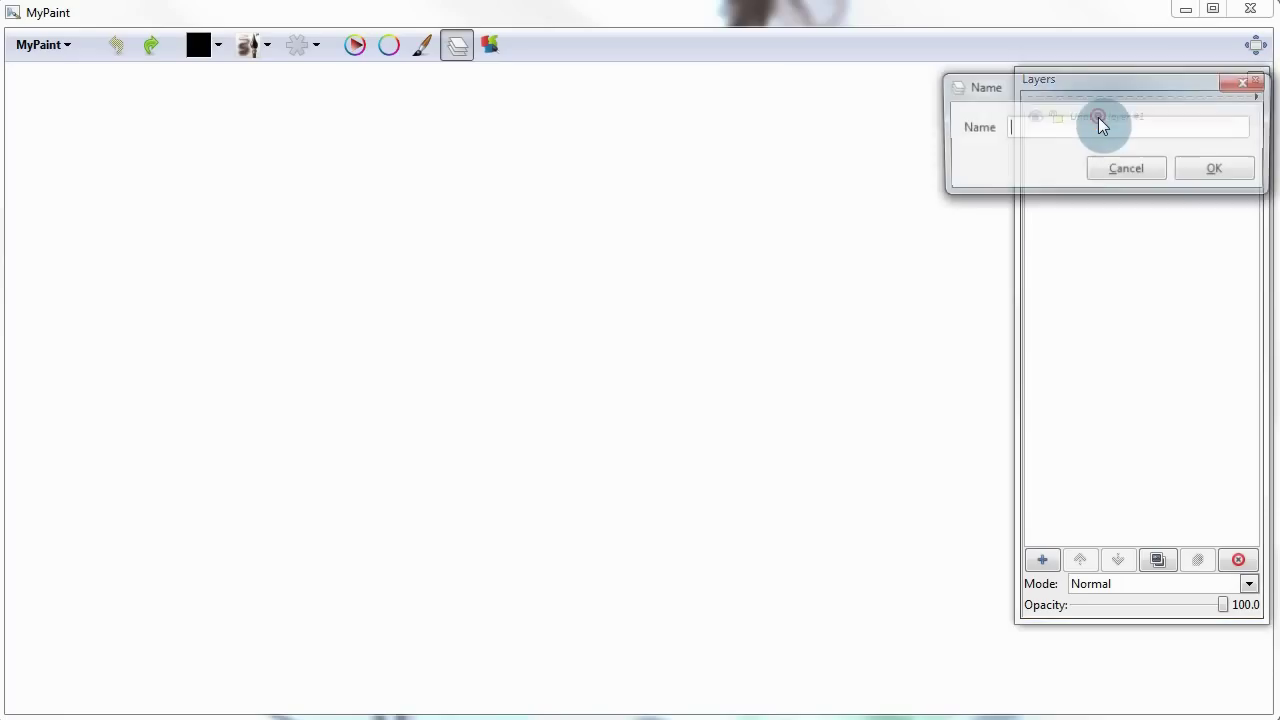
pyautogui.write('rename')
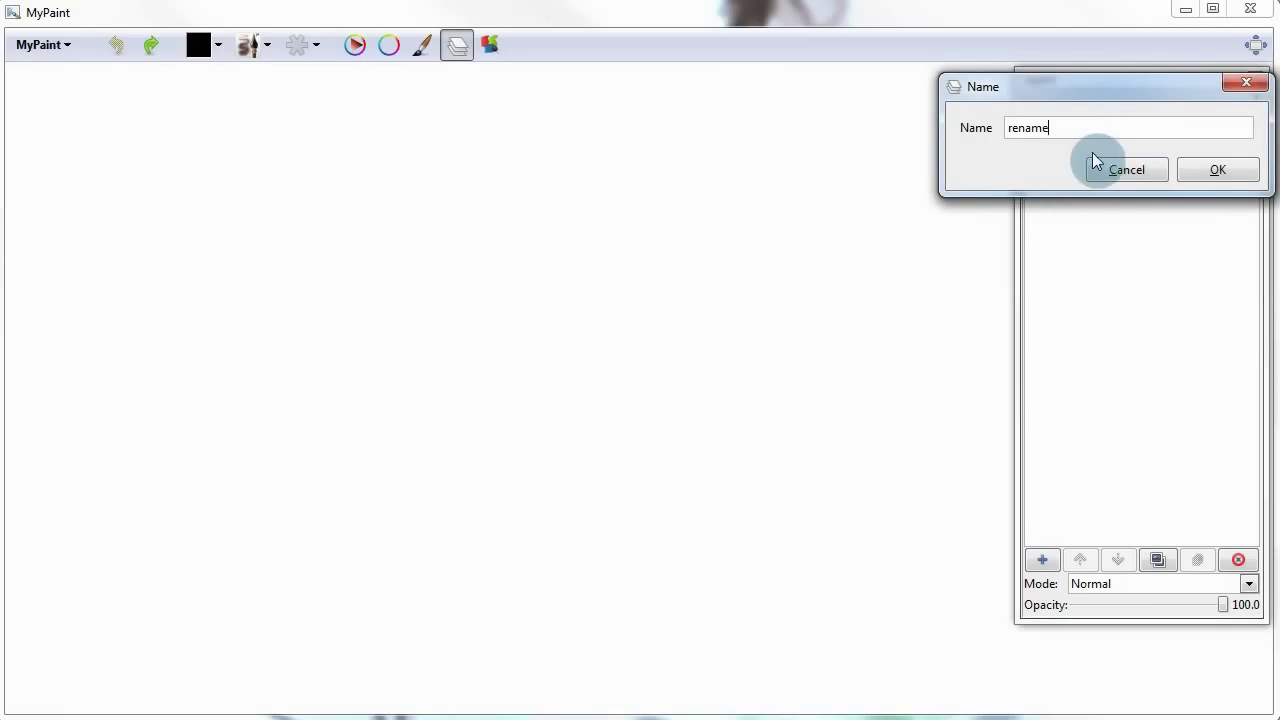
pyautogui.click(1232, 172)
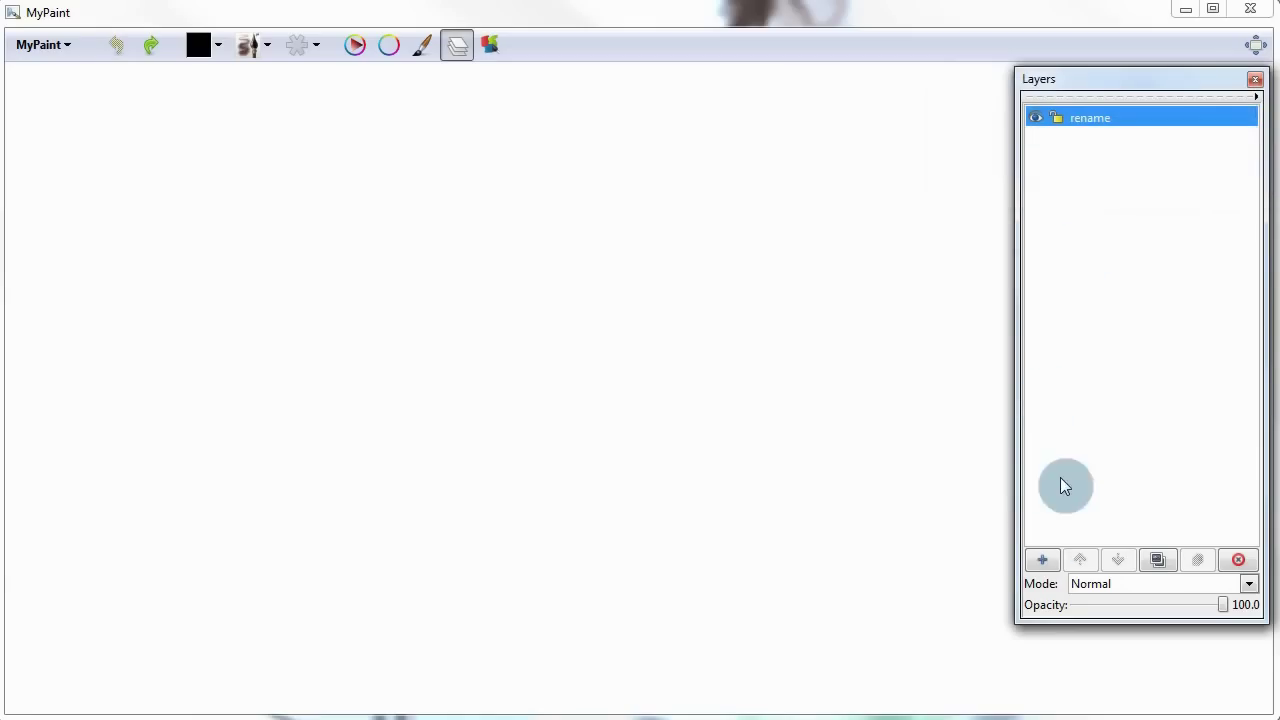
# - Add four new empty layers to the layer stack
pyautogui.click(1040, 563)
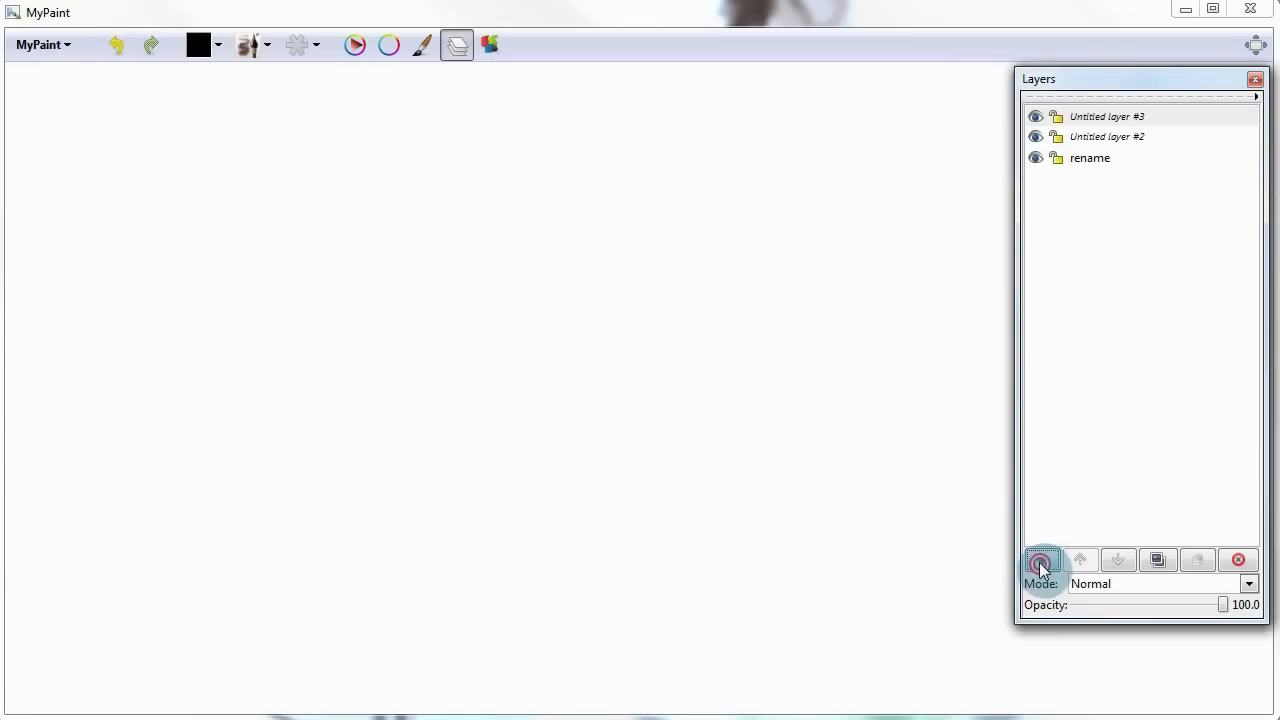
pyautogui.click(1040, 564)
pyautogui.click(1042, 564)
pyautogui.click(1044, 564)
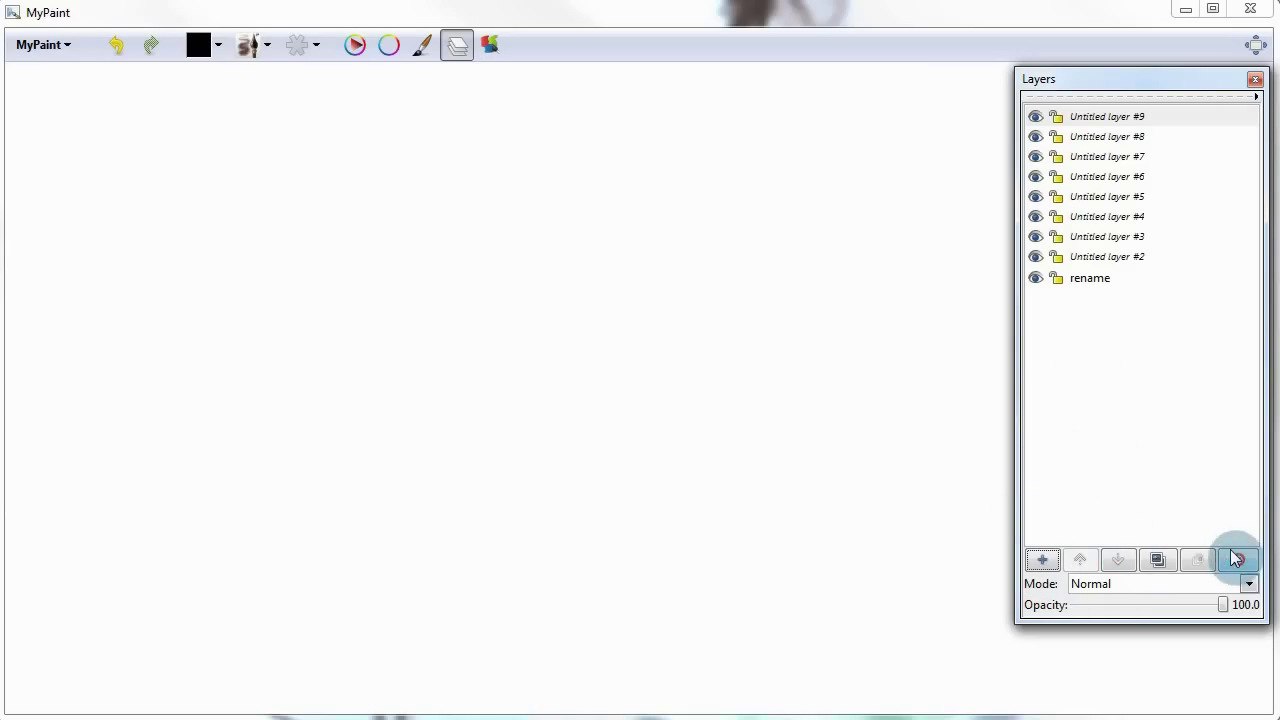
# - Delete every layer except Untitled layer #9, then make two copies of it
pyautogui.click(1150, 278)
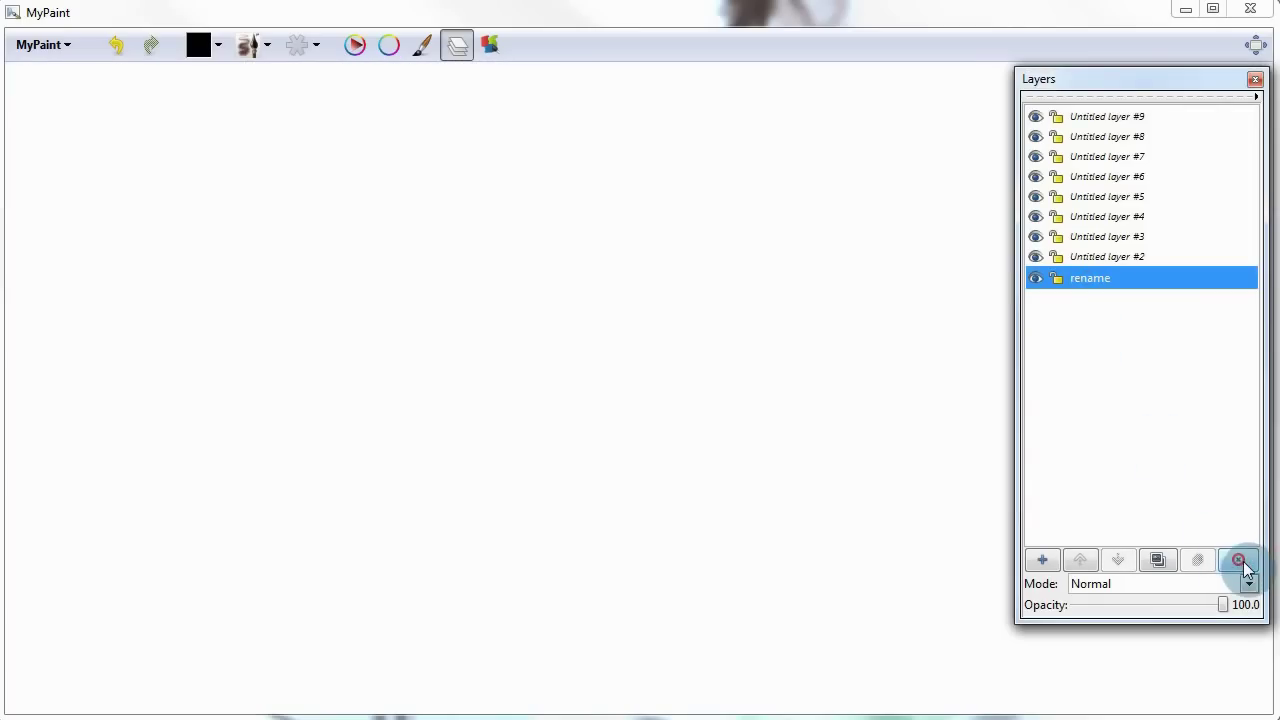
pyautogui.click(1238, 563)
pyautogui.click(1238, 563)
pyautogui.click(1238, 563)
pyautogui.click(1238, 563)
pyautogui.click(1238, 563)
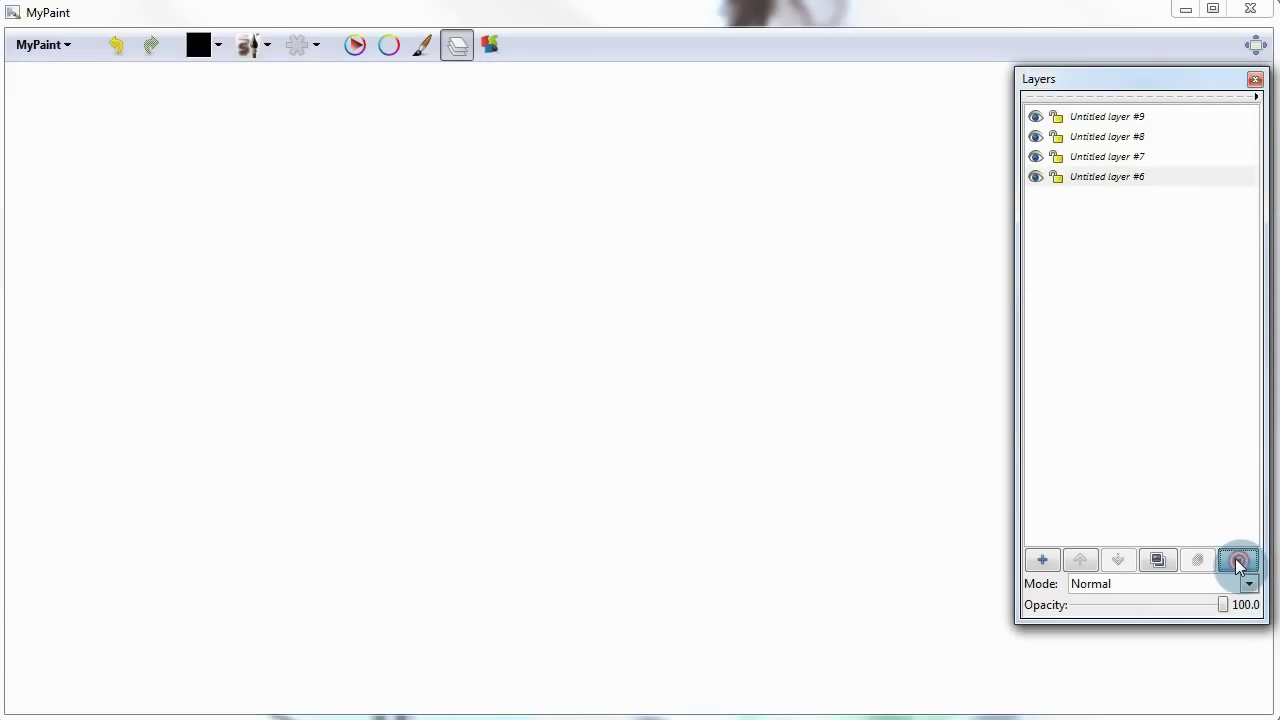
pyautogui.click(1238, 563)
pyautogui.click(1238, 563)
pyautogui.click(1238, 563)
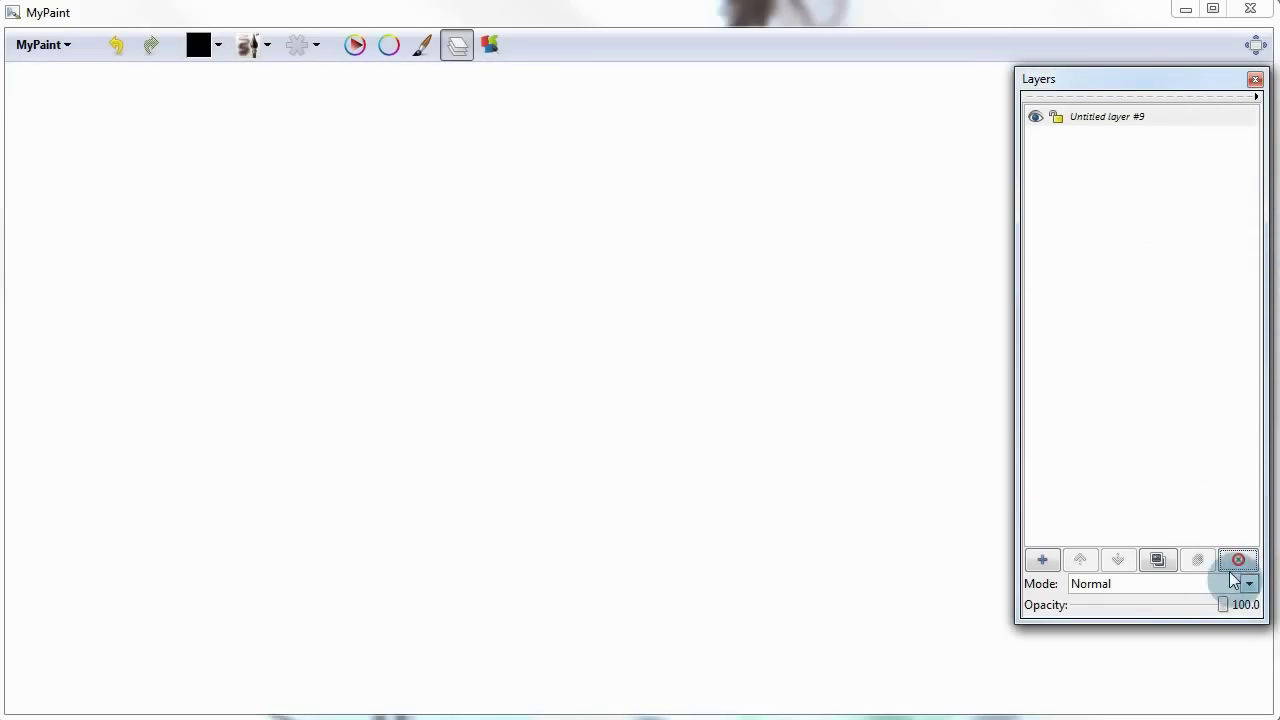
pyautogui.click(1158, 561)
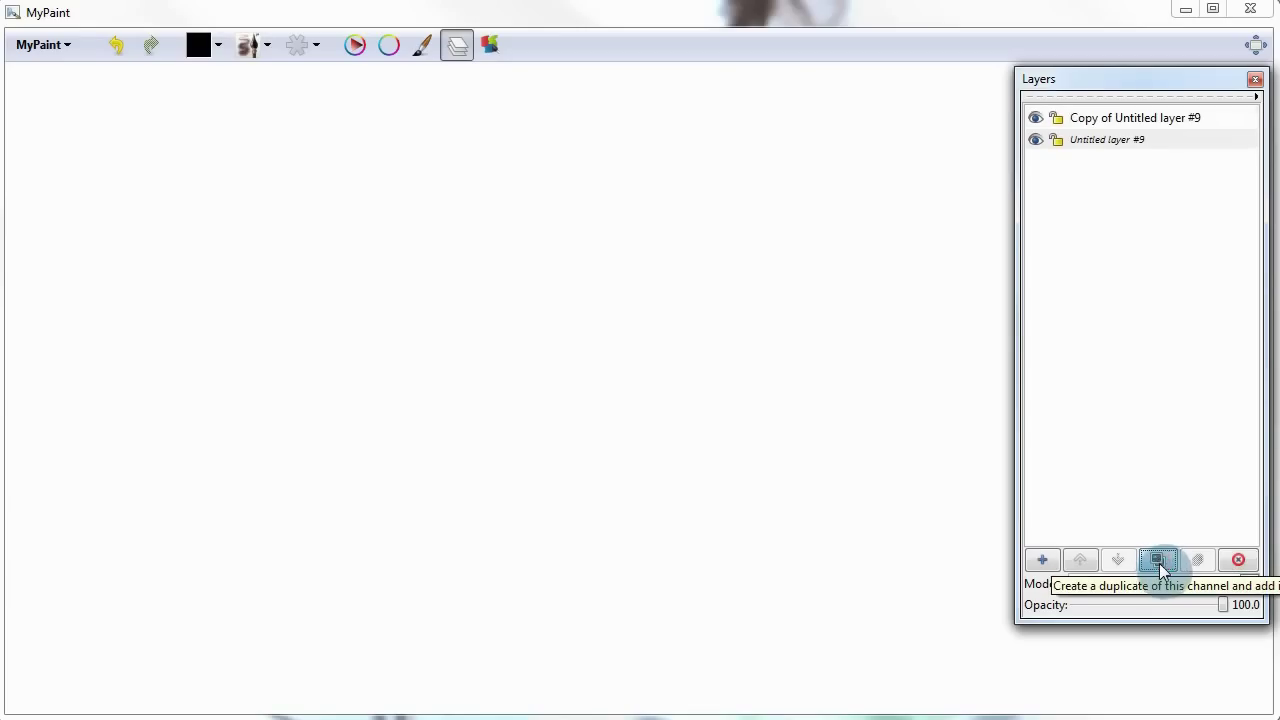
pyautogui.click(1157, 560)
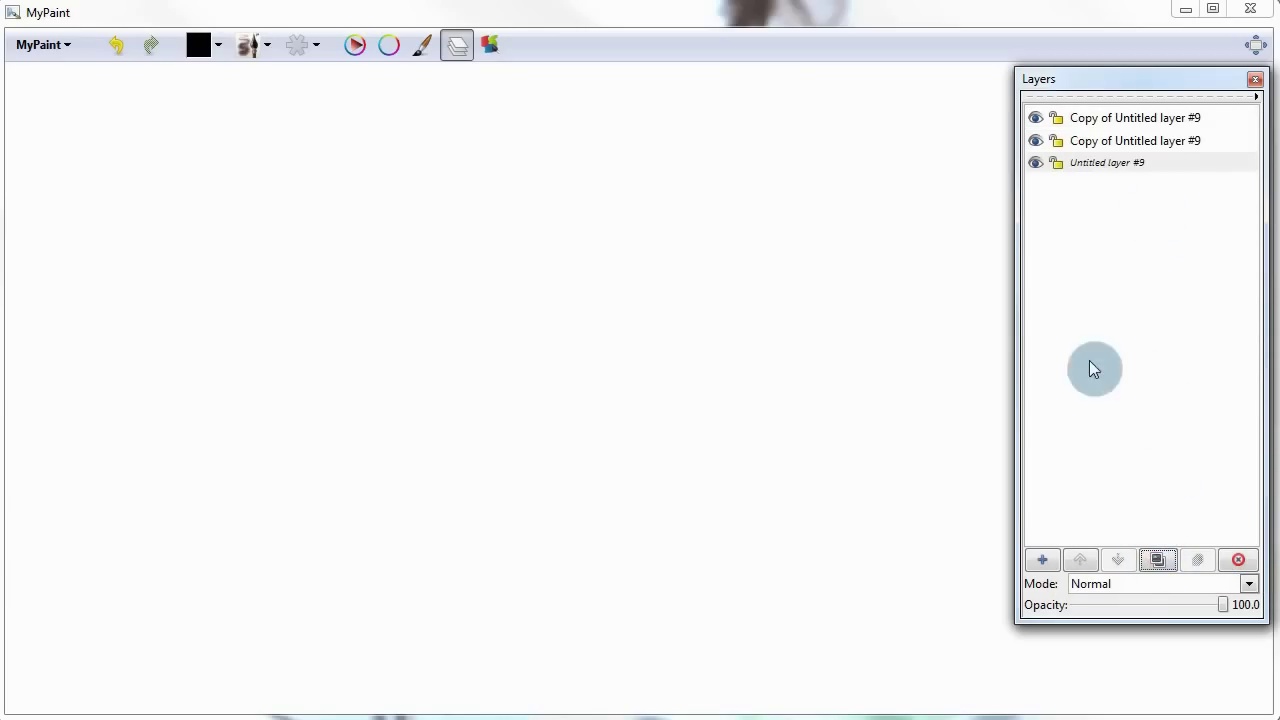
# - Browse the brush sets and choose a fine-line pencil brush from Set#2
pyautogui.moveTo(1115, 77); pyautogui.dragTo(1111, 81)
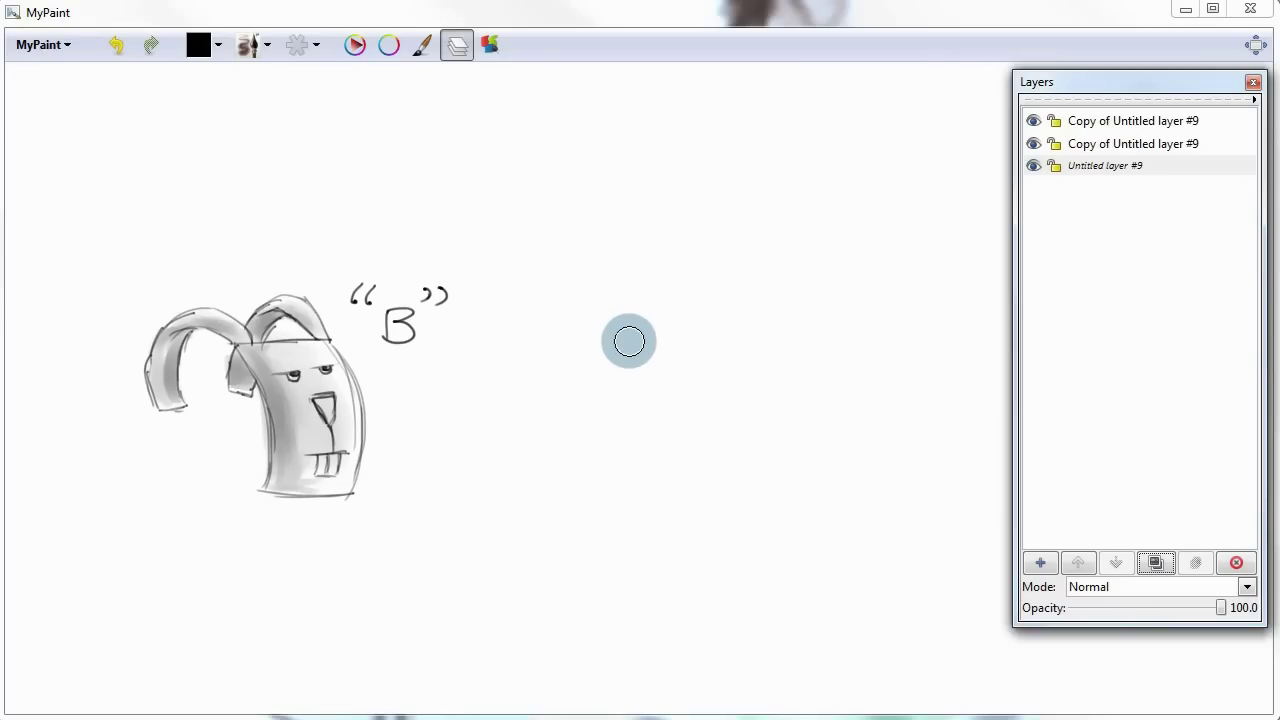
pyautogui.press('b')
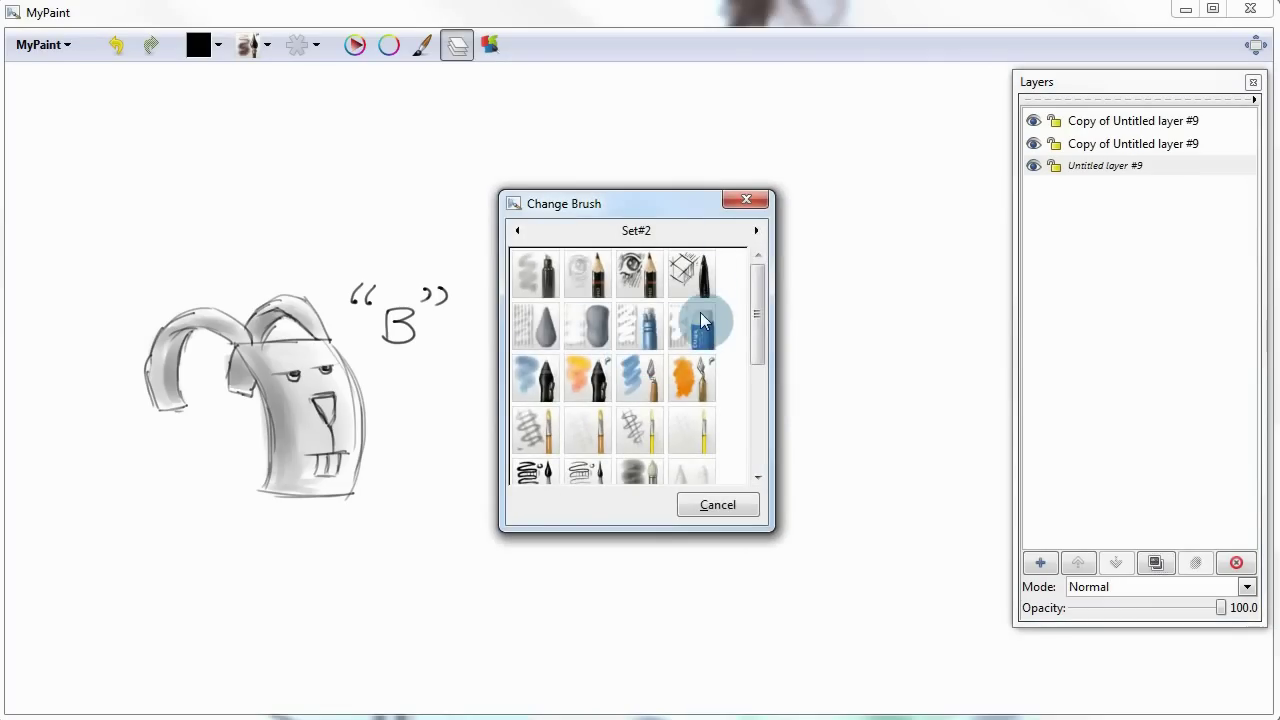
pyautogui.moveTo(759, 321)
pyautogui.mouseDown()
pyautogui.moveTo(765, 417)
pyautogui.moveTo(765, 296)
pyautogui.mouseUp()
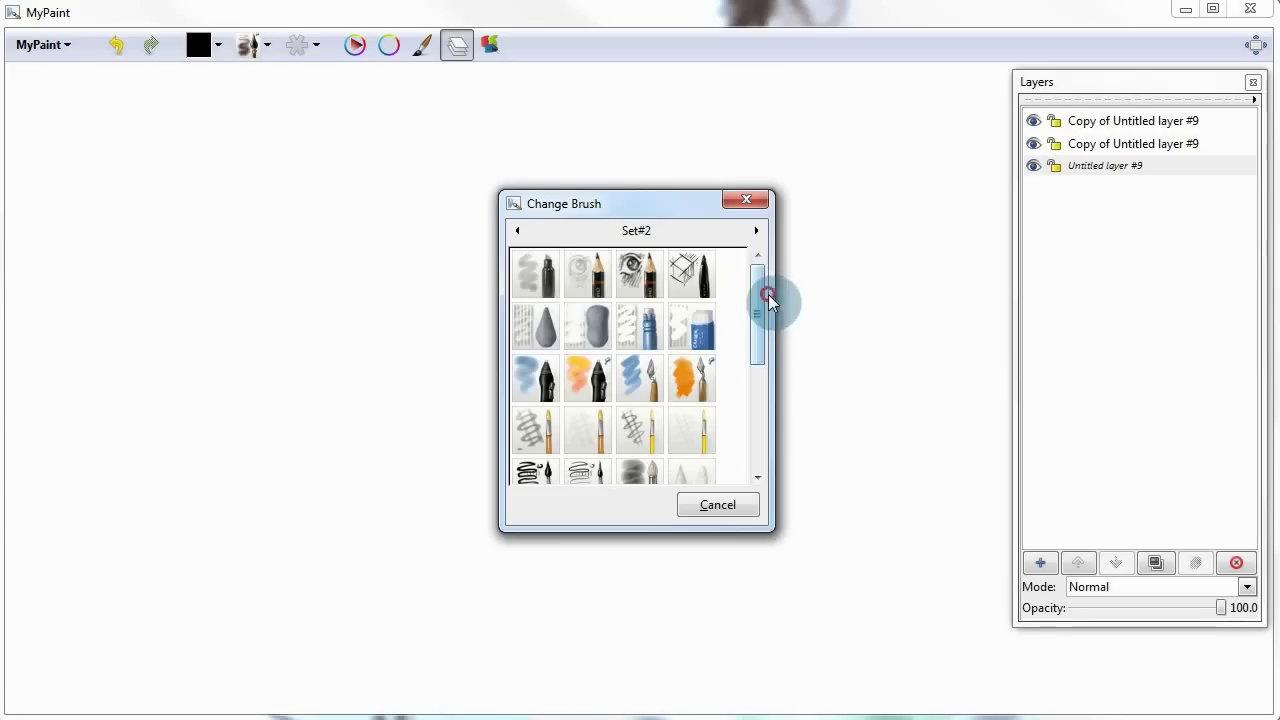
pyautogui.click(755, 231)
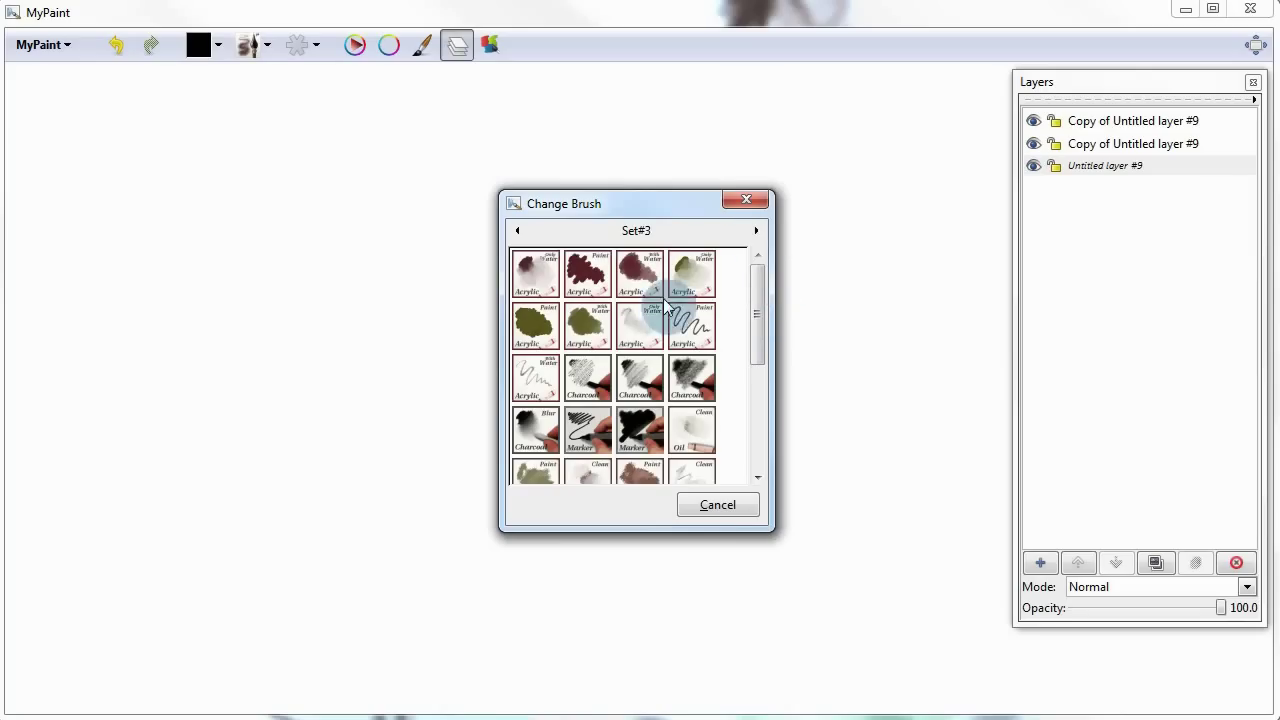
pyautogui.moveTo(757, 336); pyautogui.dragTo(757, 414)
pyautogui.click(755, 231)
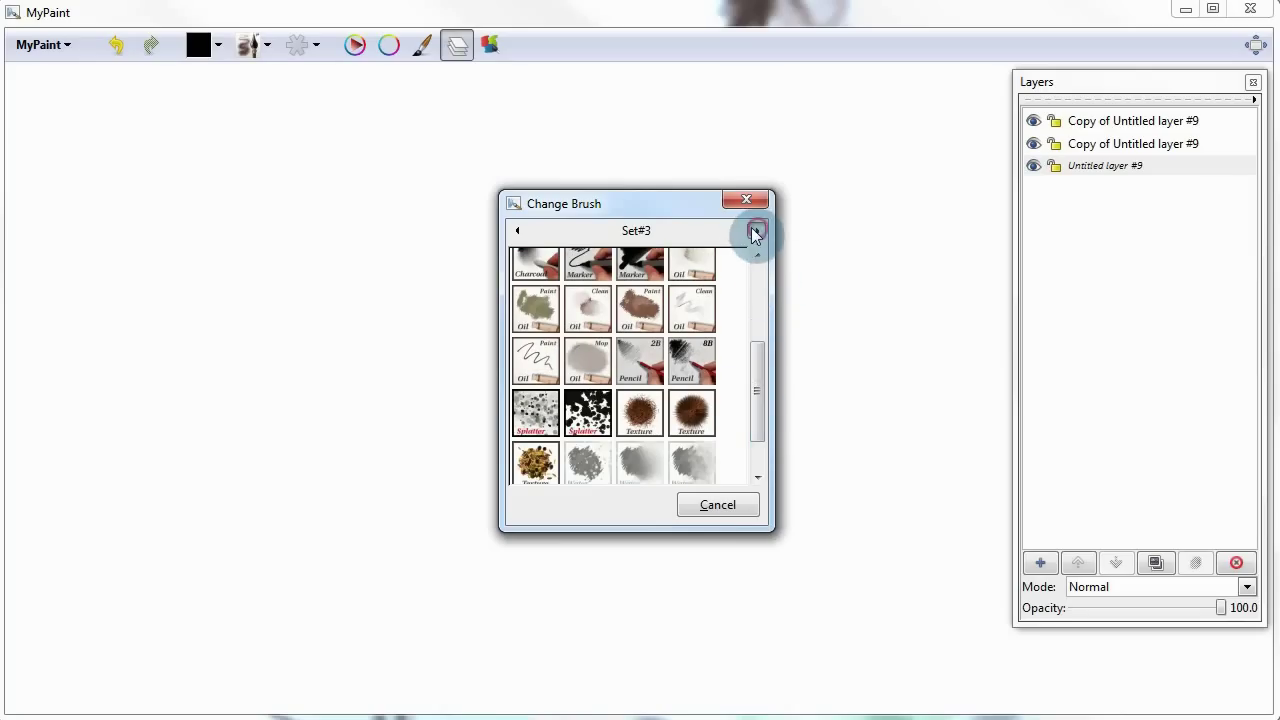
pyautogui.moveTo(755, 345)
pyautogui.mouseDown()
pyautogui.moveTo(766, 400)
pyautogui.moveTo(779, 281)
pyautogui.mouseUp()
pyautogui.click(517, 231)
pyautogui.click(517, 231)
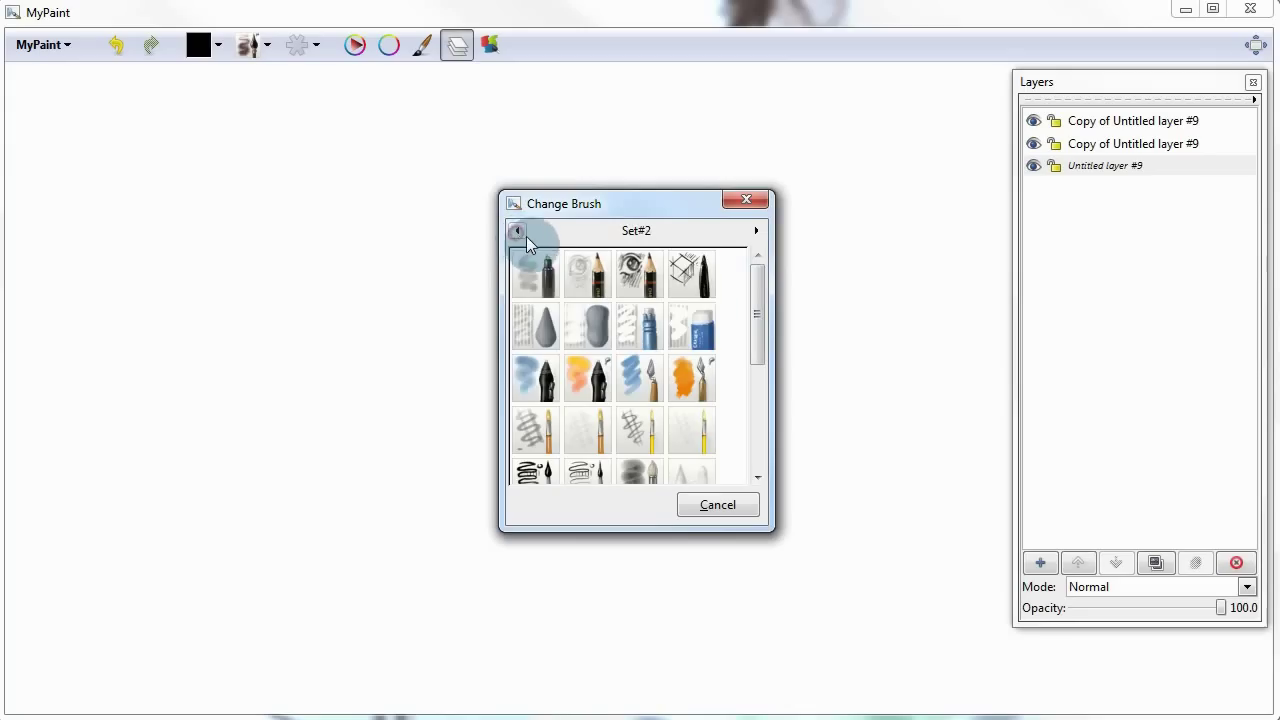
pyautogui.click(702, 284)
# - Draw a grid of long crossing straight and diagonal test lines
pyautogui.moveTo(735, 256); pyautogui.dragTo(440, 229)
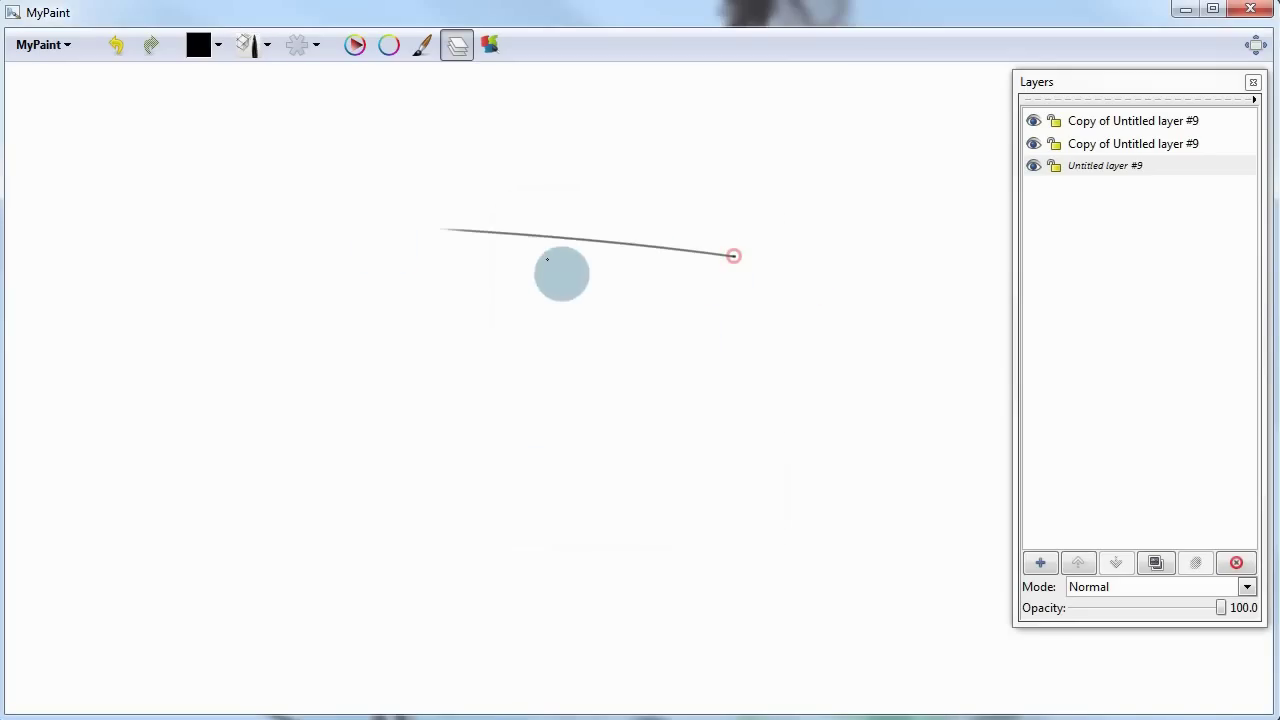
pyautogui.moveTo(734, 283); pyautogui.dragTo(388, 246)
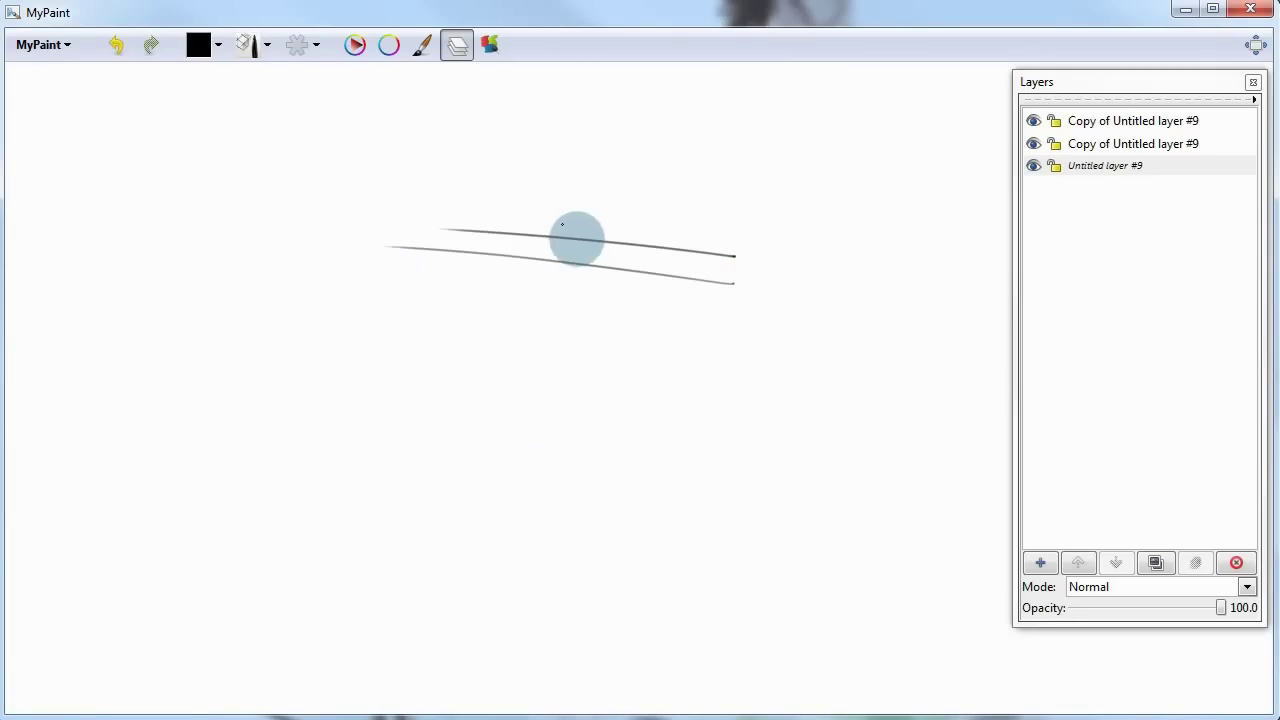
pyautogui.moveTo(578, 222); pyautogui.dragTo(385, 270)
pyautogui.moveTo(728, 232); pyautogui.dragTo(500, 282)
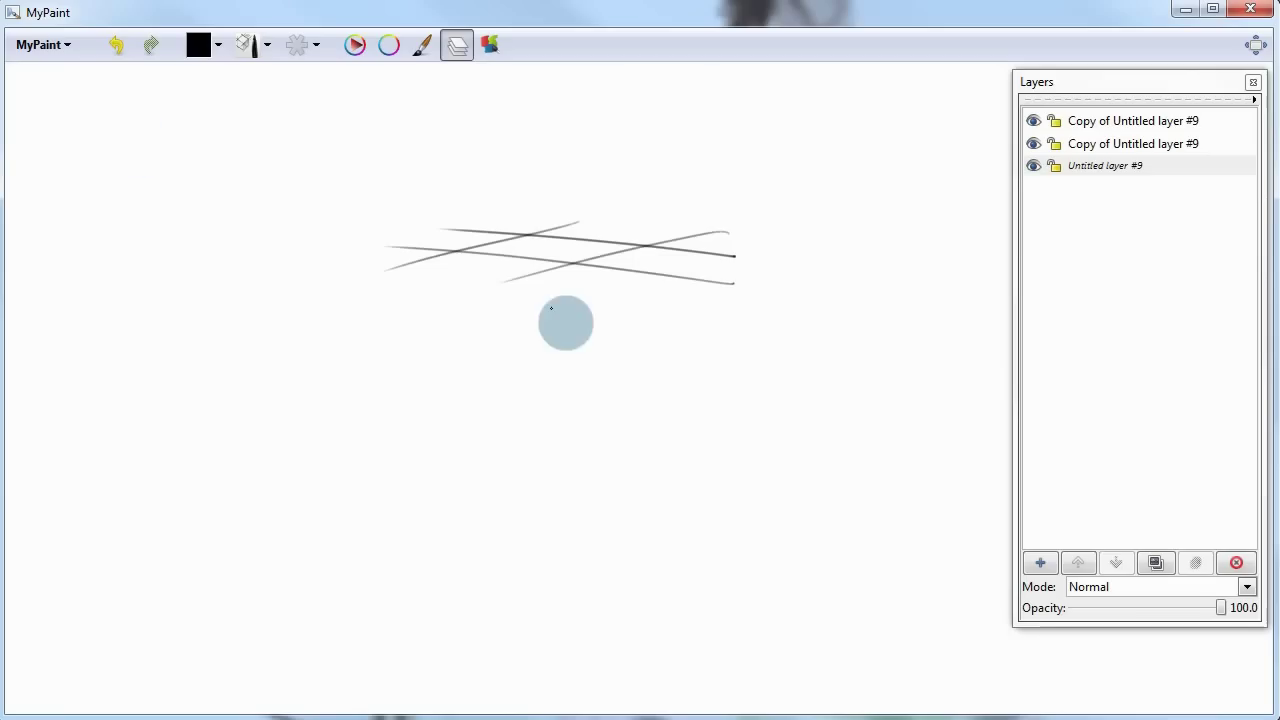
pyautogui.moveTo(695, 329)
pyautogui.mouseDown()
pyautogui.moveTo(336, 259)
pyautogui.moveTo(281, 267)
pyautogui.moveTo(697, 433)
pyautogui.mouseUp()
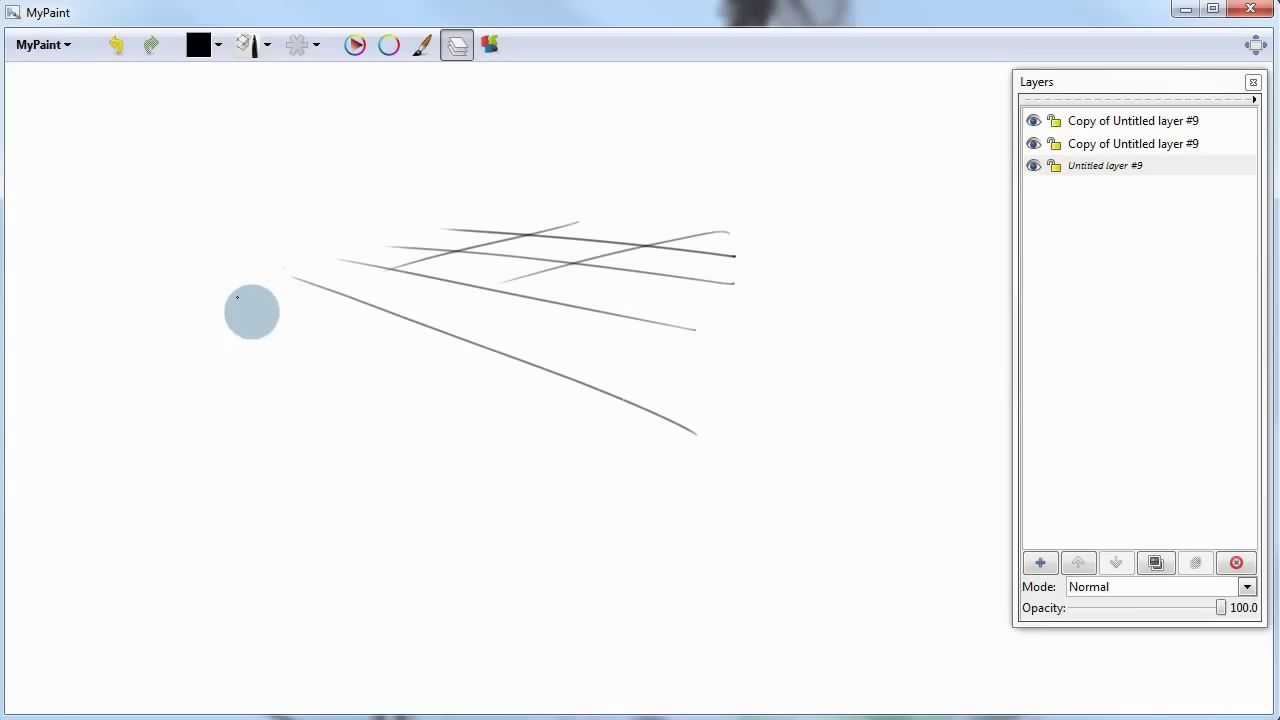
# - Sketch a looping scribble at upper left and a face with two ears and a smile
pyautogui.moveTo(216, 304); pyautogui.dragTo(440, 432)
pyautogui.moveTo(229, 306)
pyautogui.mouseDown()
pyautogui.moveTo(186, 318)
pyautogui.moveTo(174, 390)
pyautogui.mouseUp()
pyautogui.moveTo(192, 325)
pyautogui.mouseDown()
pyautogui.moveTo(214, 397)
pyautogui.moveTo(386, 397)
pyautogui.moveTo(223, 443)
pyautogui.moveTo(390, 382)
pyautogui.moveTo(409, 441)
pyautogui.mouseUp()
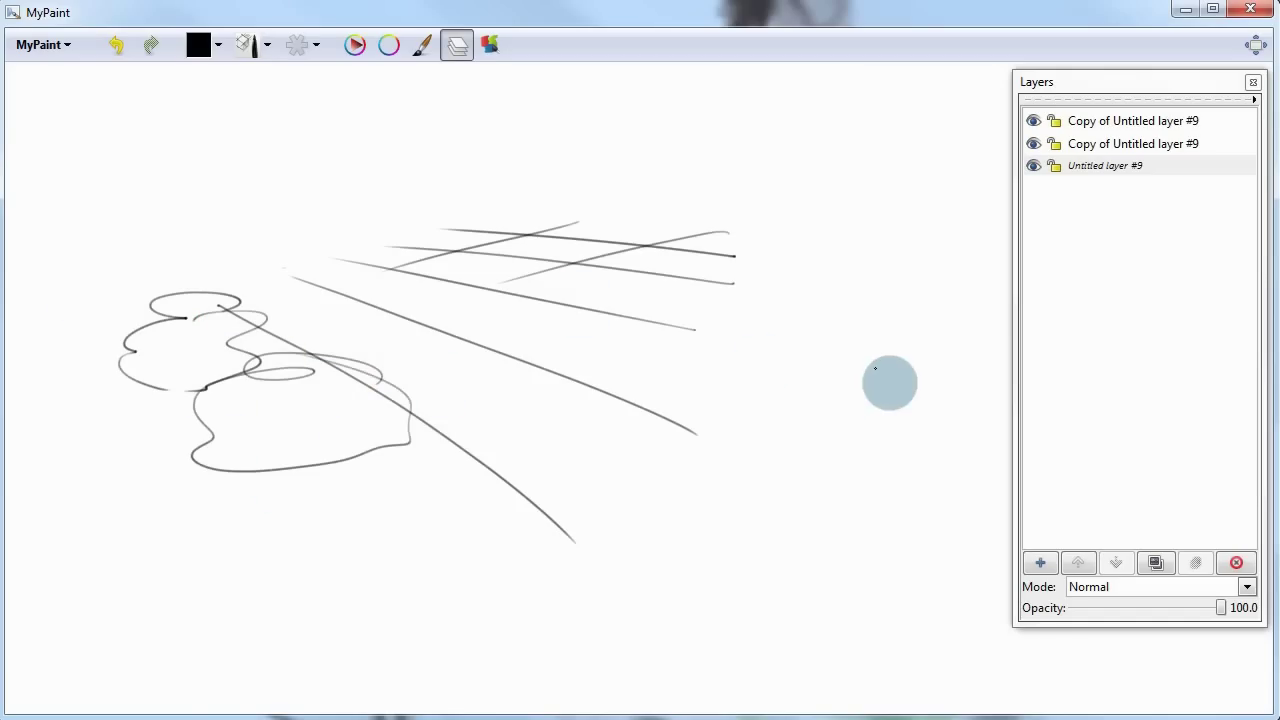
pyautogui.moveTo(761, 309)
pyautogui.mouseDown()
pyautogui.moveTo(737, 343)
pyautogui.moveTo(806, 343)
pyautogui.mouseUp()
pyautogui.moveTo(894, 314)
pyautogui.mouseDown()
pyautogui.moveTo(867, 349)
pyautogui.moveTo(932, 350)
pyautogui.mouseUp()
pyautogui.moveTo(922, 405)
pyautogui.mouseDown()
pyautogui.moveTo(760, 430)
pyautogui.moveTo(711, 405)
pyautogui.mouseUp()
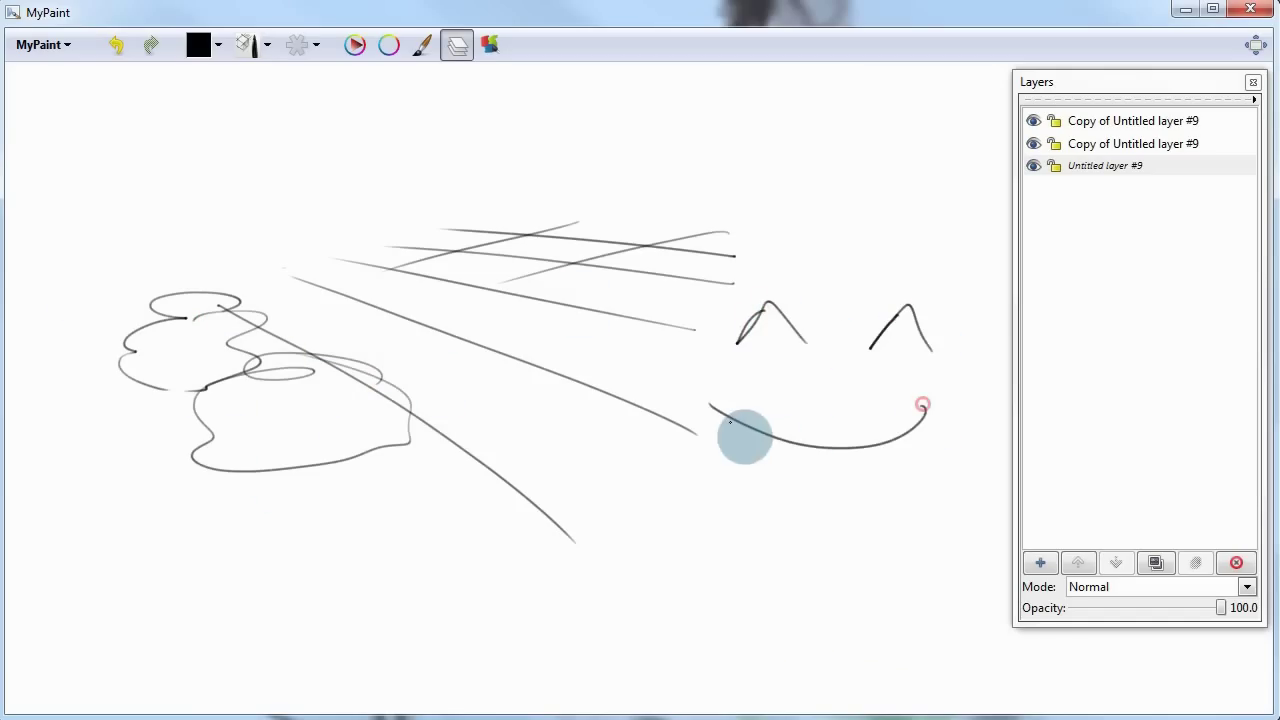
# - Undo four times with Ctrl+Z until the earlier shaded creature sketch reappears
pyautogui.hotkey('ctrl', 'z')
pyautogui.hotkey('ctrl', 'z')
pyautogui.hotkey('ctrl', 'z')
pyautogui.hotkey('ctrl', 'z')
pyautogui.hotkey('ctrl', 'z')
pyautogui.hotkey('ctrl', 'z')
pyautogui.hotkey('ctrl', 'z')
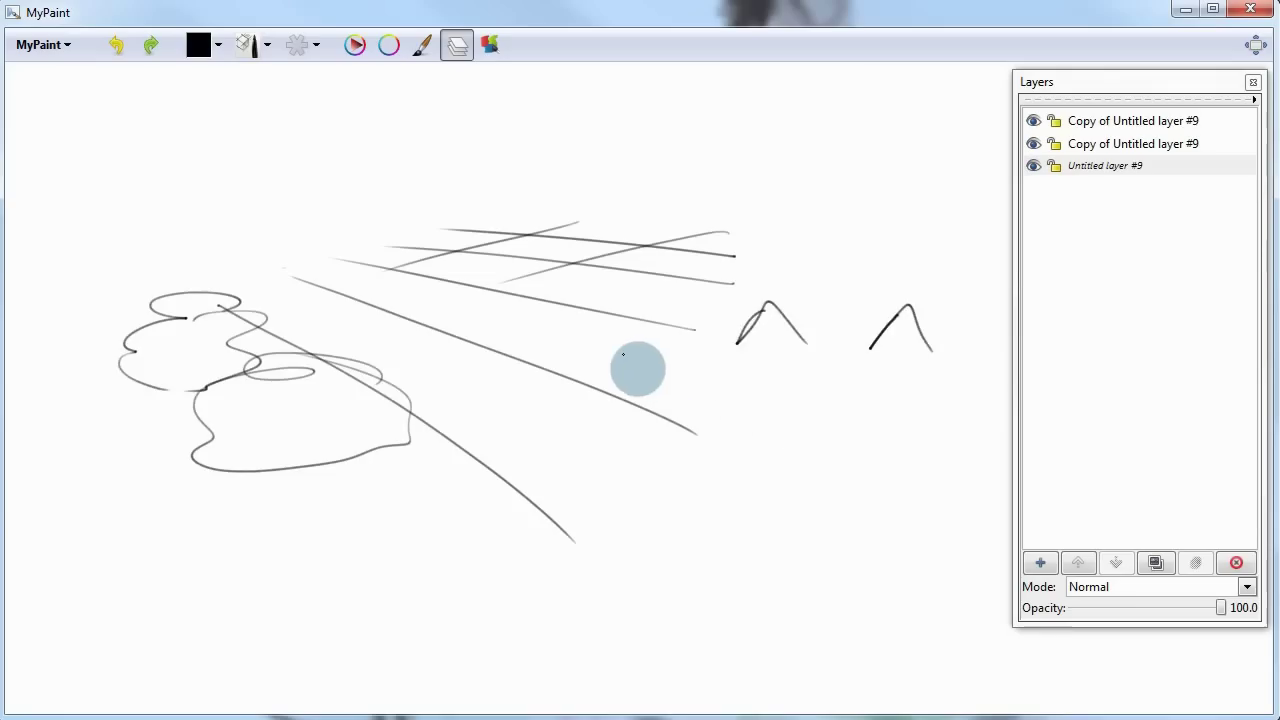
pyautogui.hotkey('ctrl', 'z')
pyautogui.hotkey('ctrl', 'z')
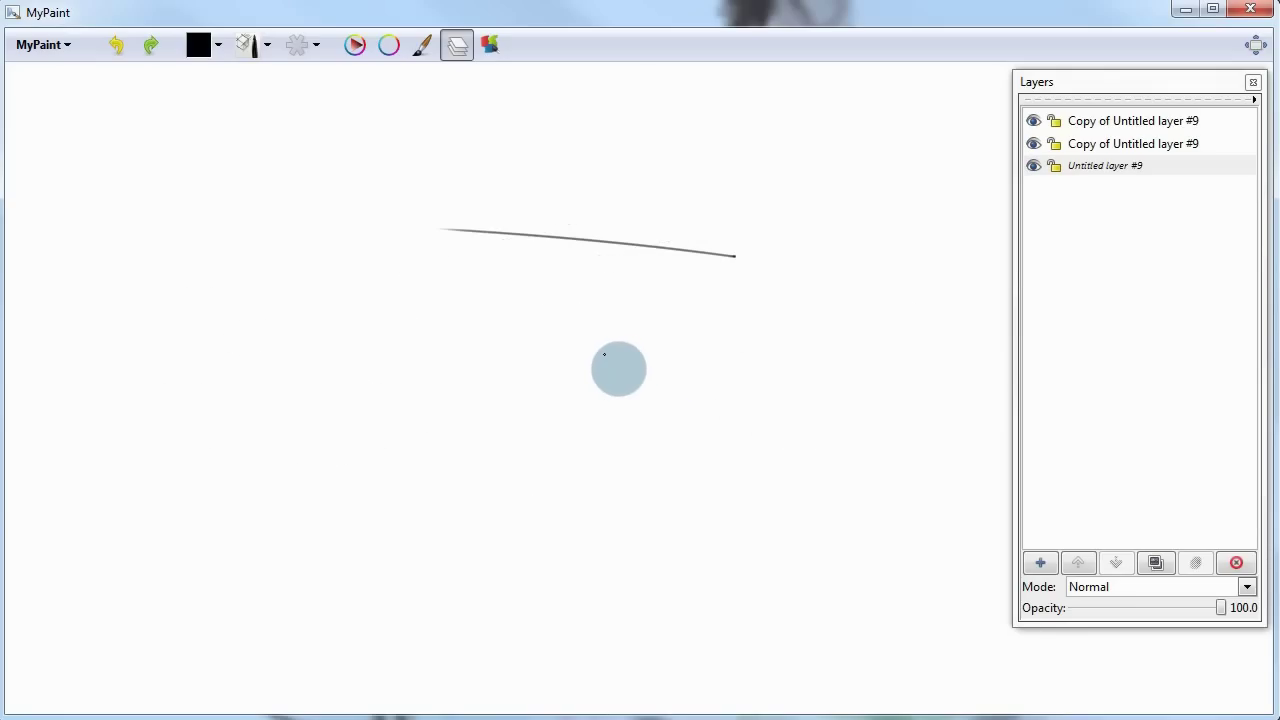
pyautogui.hotkey('ctrl', 'z')
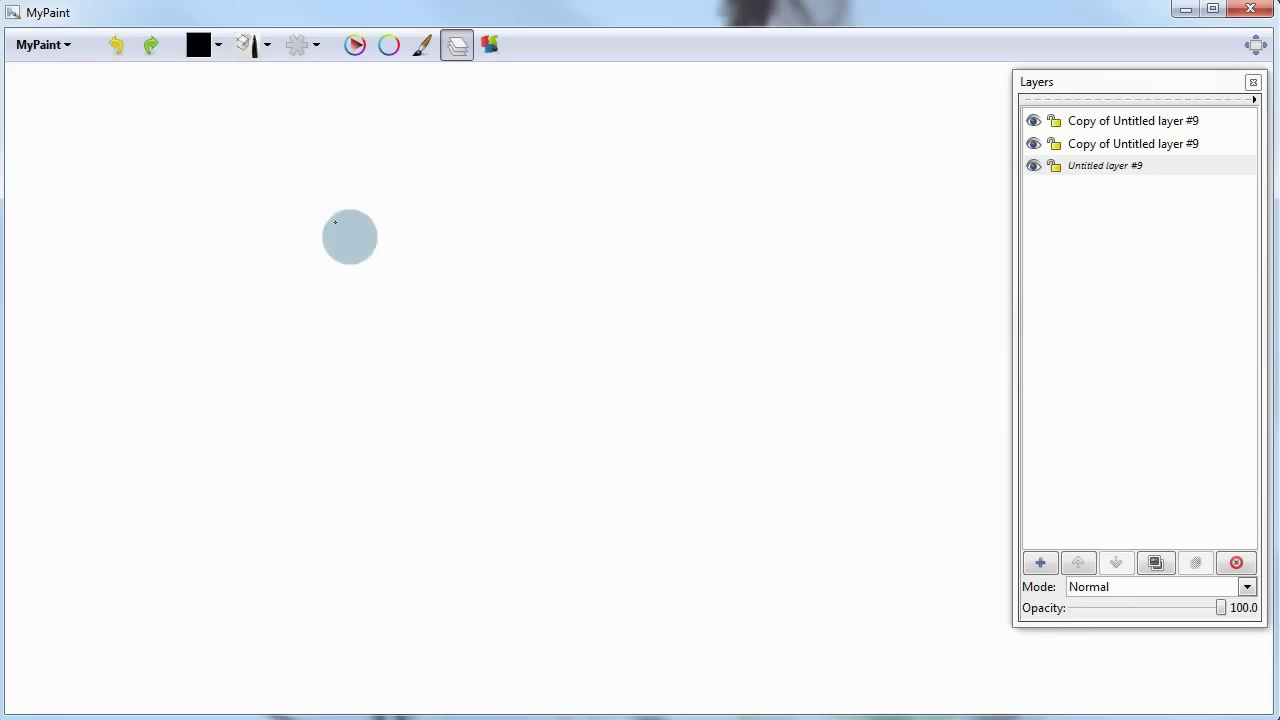
pyautogui.hotkey('ctrl', 'z')
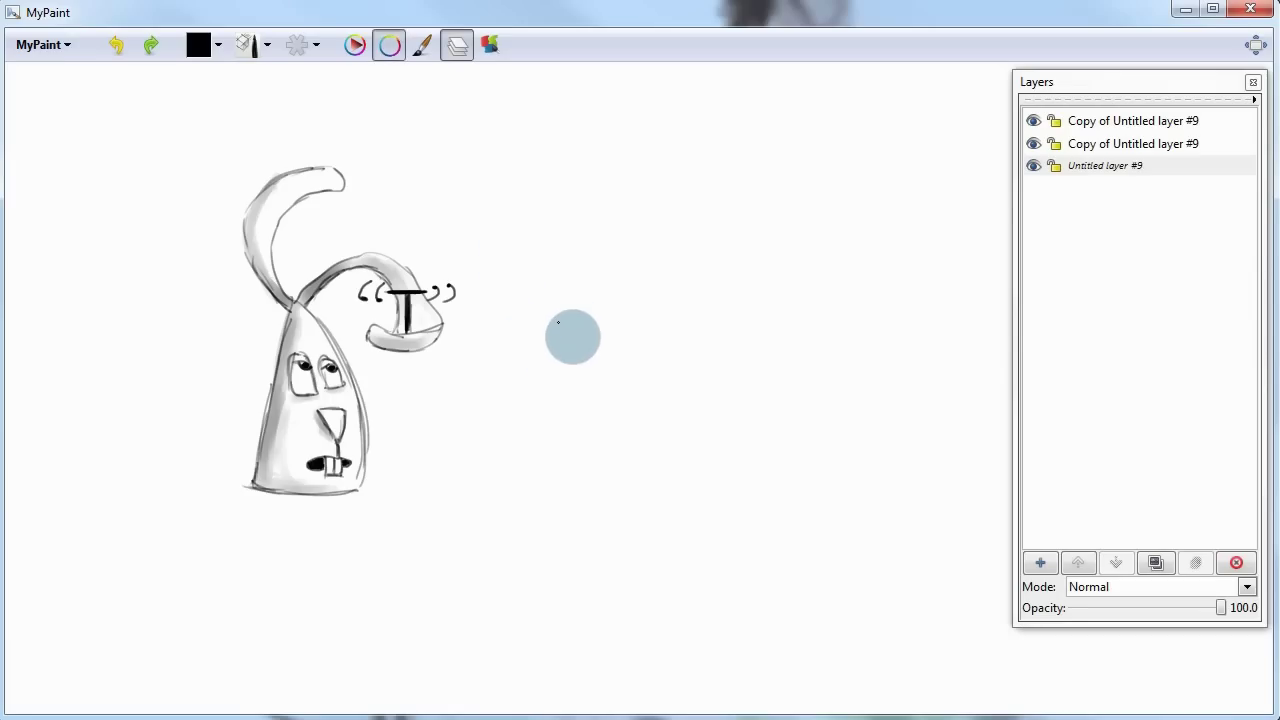
# - Paint a red wavy stroke and a green wavy stroke using the colour sampler
pyautogui.moveTo(1000, 200); pyautogui.dragTo(581, 161)
pyautogui.moveTo(664, 247)
pyautogui.mouseDown()
pyautogui.moveTo(676, 225)
pyautogui.moveTo(690, 229)
pyautogui.mouseUp()
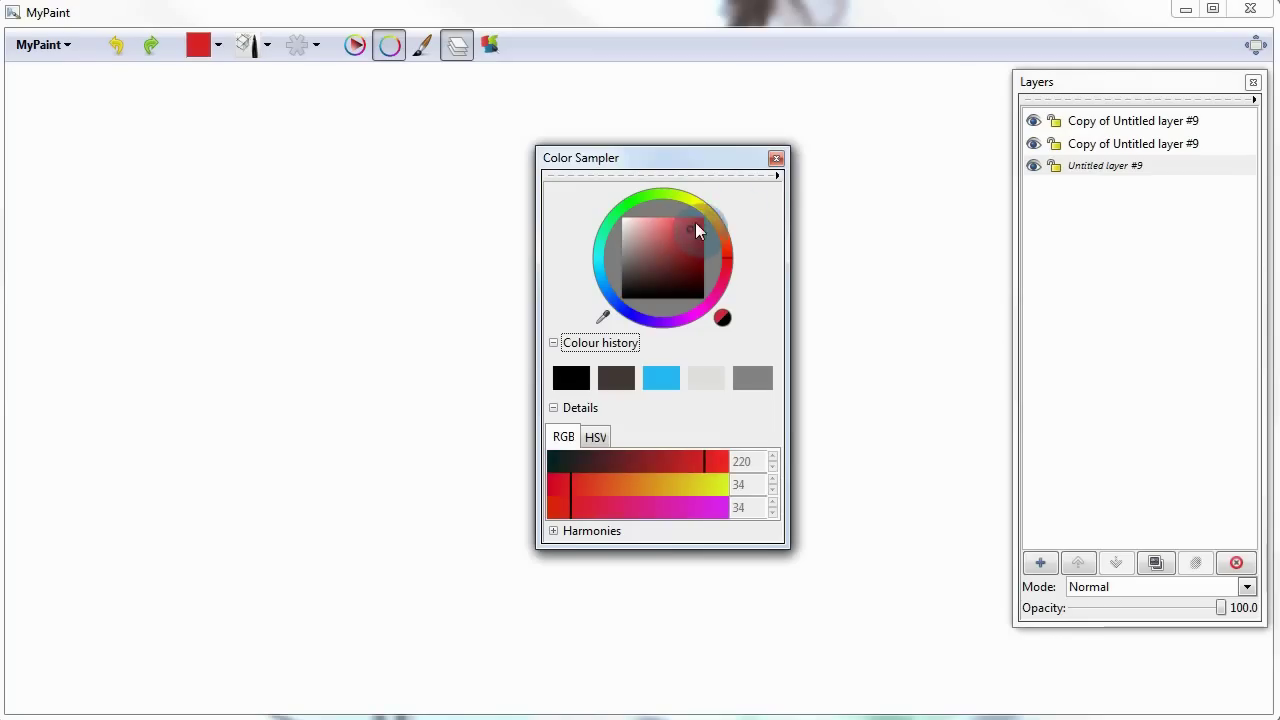
pyautogui.moveTo(727, 177); pyautogui.dragTo(847, 181)
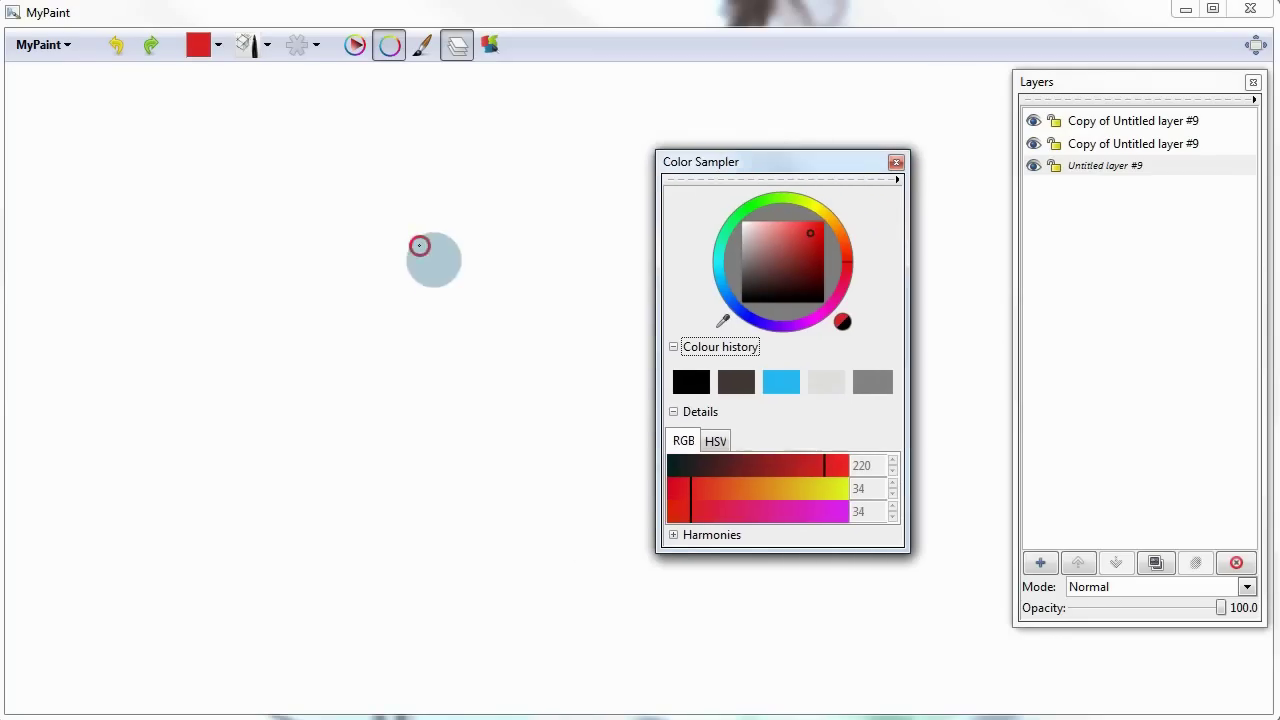
pyautogui.moveTo(421, 246)
pyautogui.mouseDown()
pyautogui.moveTo(368, 318)
pyautogui.moveTo(377, 362)
pyautogui.mouseUp()
pyautogui.moveTo(760, 250)
pyautogui.mouseDown()
pyautogui.moveTo(747, 206)
pyautogui.moveTo(785, 232)
pyautogui.mouseUp()
pyautogui.click(751, 203)
pyautogui.moveTo(484, 193)
pyautogui.mouseDown()
pyautogui.moveTo(497, 320)
pyautogui.moveTo(443, 403)
pyautogui.moveTo(554, 529)
pyautogui.moveTo(306, 557)
pyautogui.moveTo(238, 399)
pyautogui.moveTo(292, 181)
pyautogui.mouseUp()
# - Pick a blue shade, then paint pinkish-red and small dark grey strokes
pyautogui.click(727, 304)
pyautogui.click(790, 237)
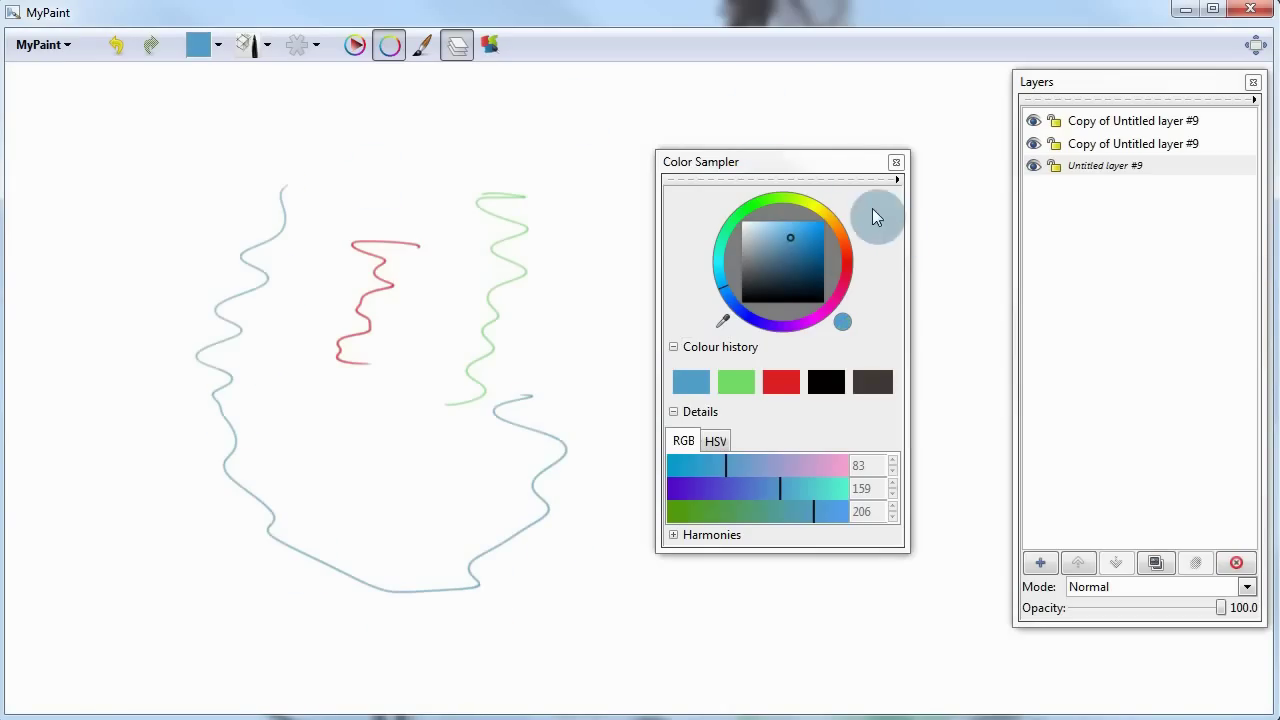
pyautogui.click(846, 266)
pyautogui.moveTo(597, 184)
pyautogui.mouseDown()
pyautogui.moveTo(506, 123)
pyautogui.moveTo(530, 156)
pyautogui.mouseUp()
pyautogui.click(742, 288)
pyautogui.moveTo(588, 265)
pyautogui.mouseDown()
pyautogui.moveTo(597, 258)
pyautogui.moveTo(603, 283)
pyautogui.mouseUp()
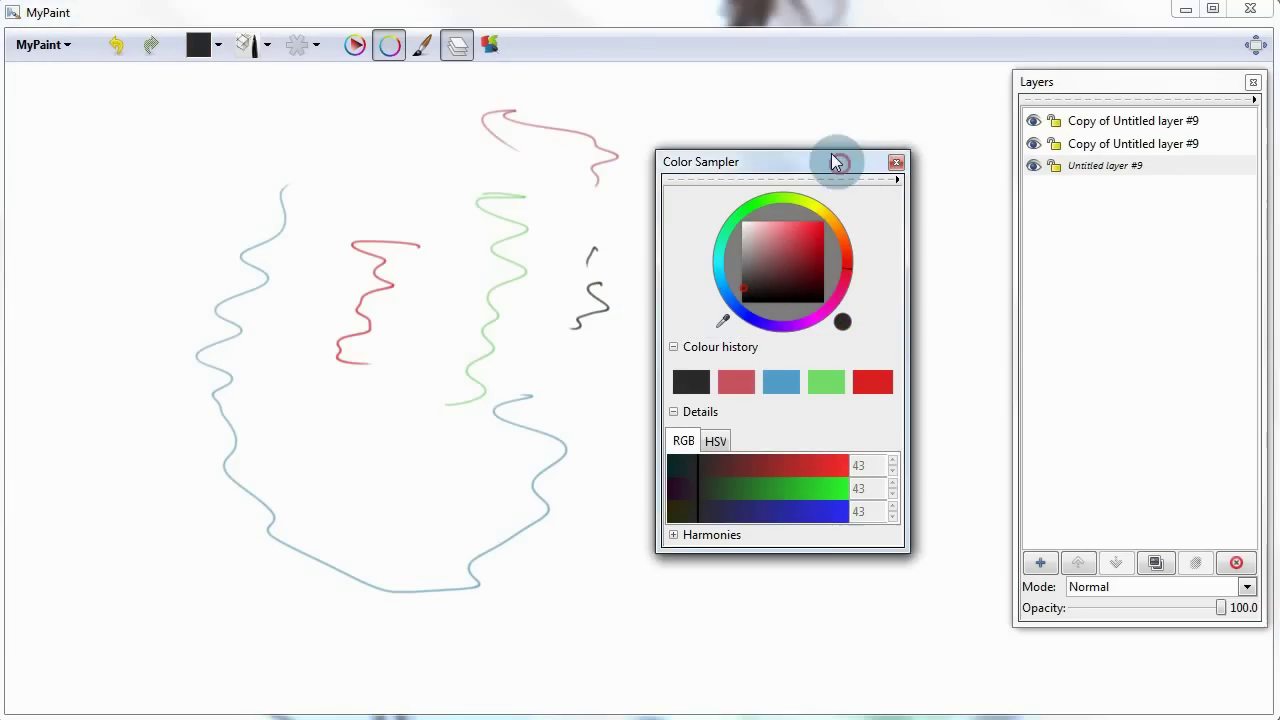
pyautogui.moveTo(831, 153); pyautogui.dragTo(766, 136)
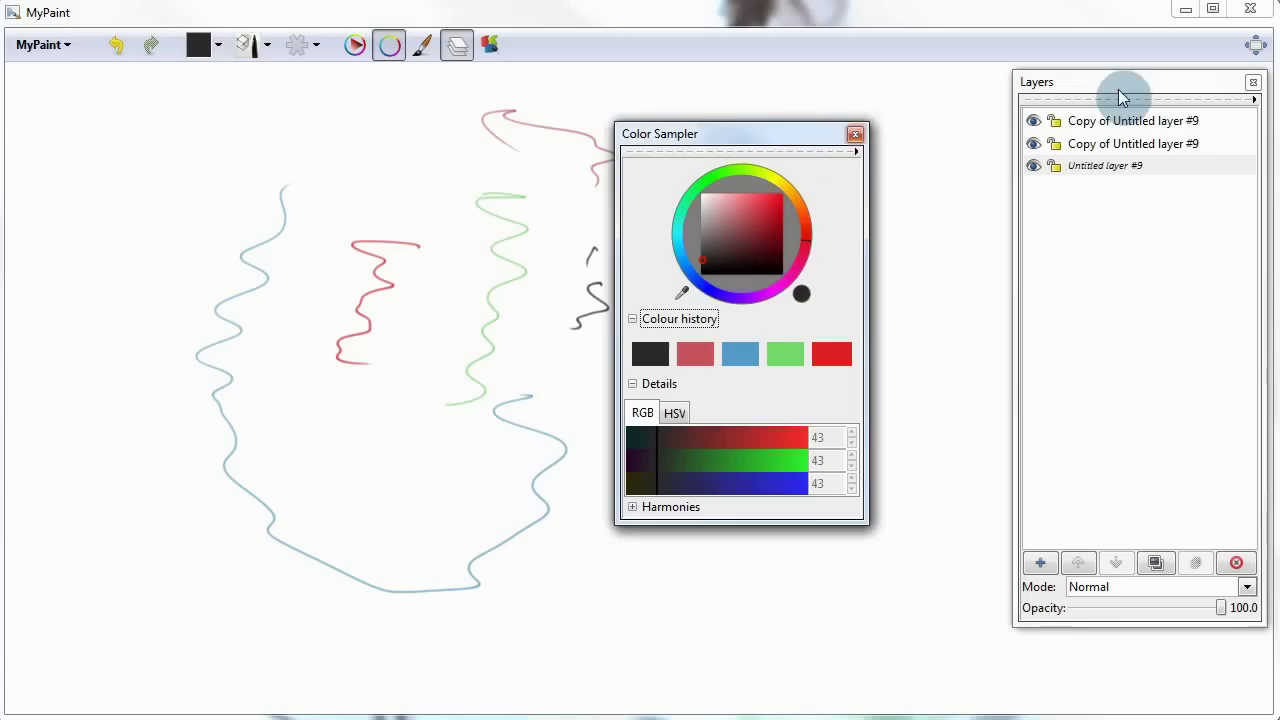
pyautogui.moveTo(1104, 83); pyautogui.dragTo(1093, 77)
# - Dock the Layers panel and the Color Sampler above it in a side bar, then widen it
pyautogui.moveTo(1185, 87); pyautogui.dragTo(1096, 91)
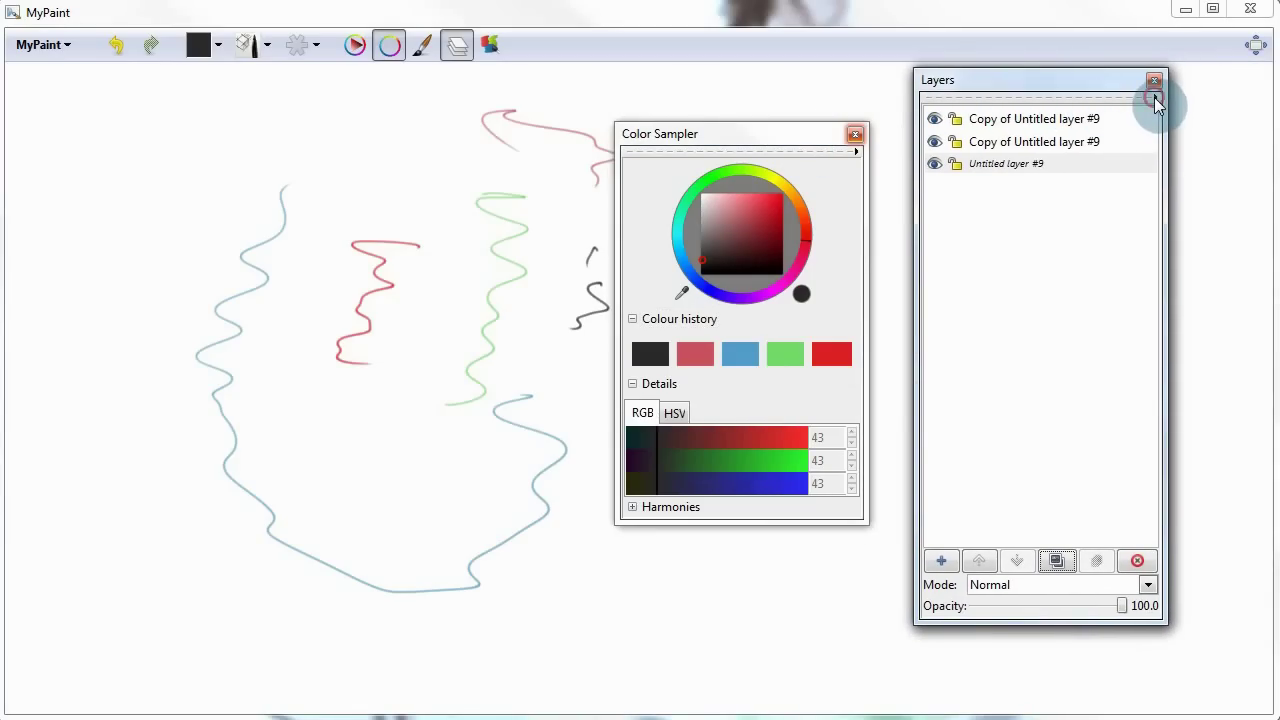
pyautogui.click(1155, 100)
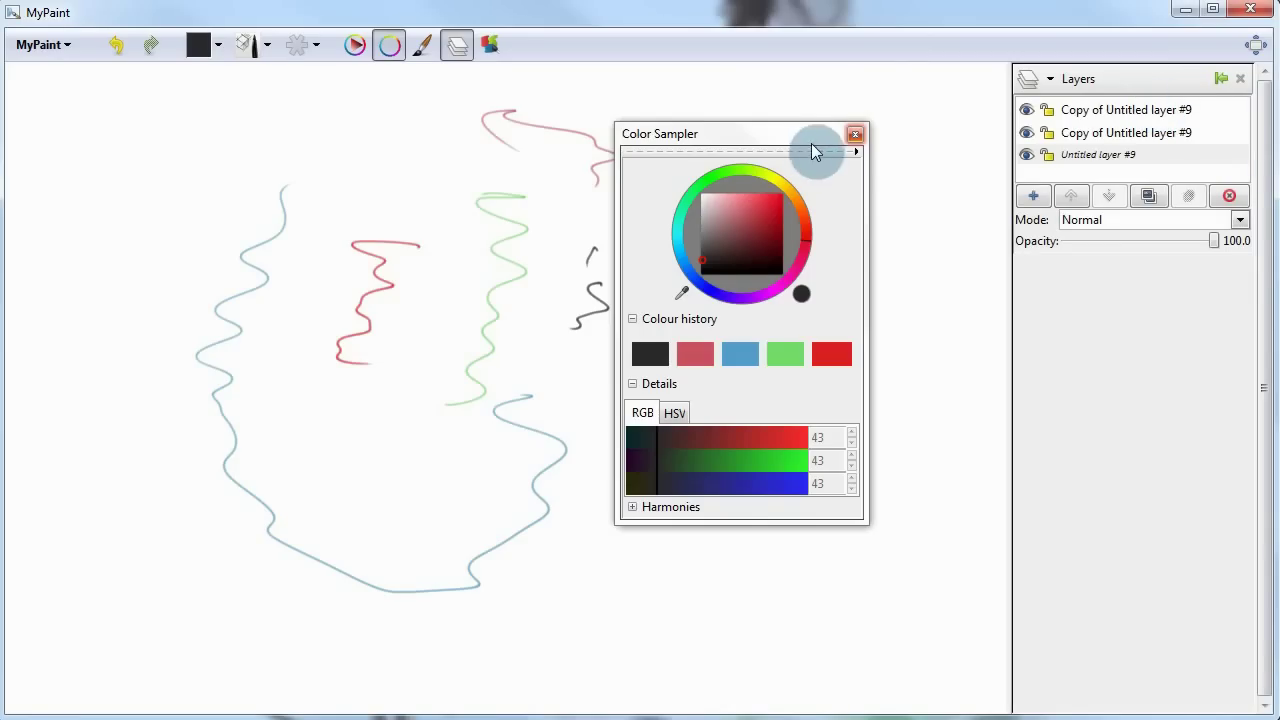
pyautogui.moveTo(797, 153); pyautogui.dragTo(815, 186)
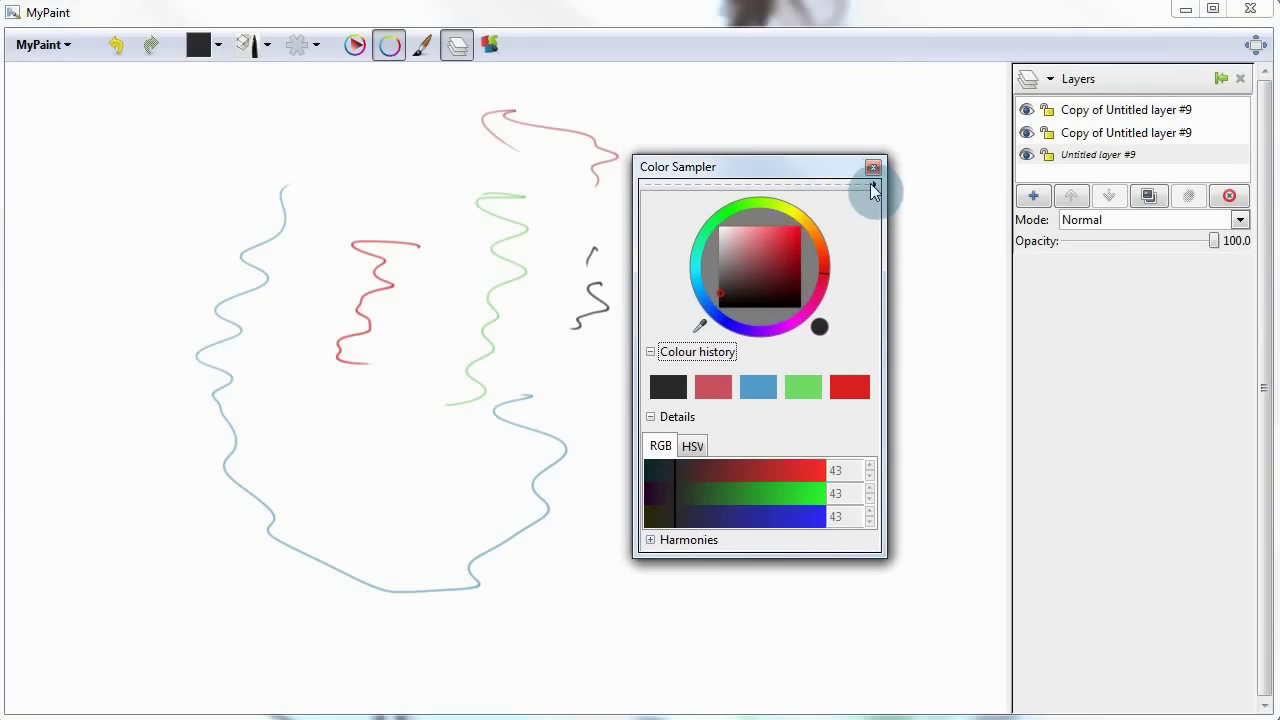
pyautogui.click(872, 186)
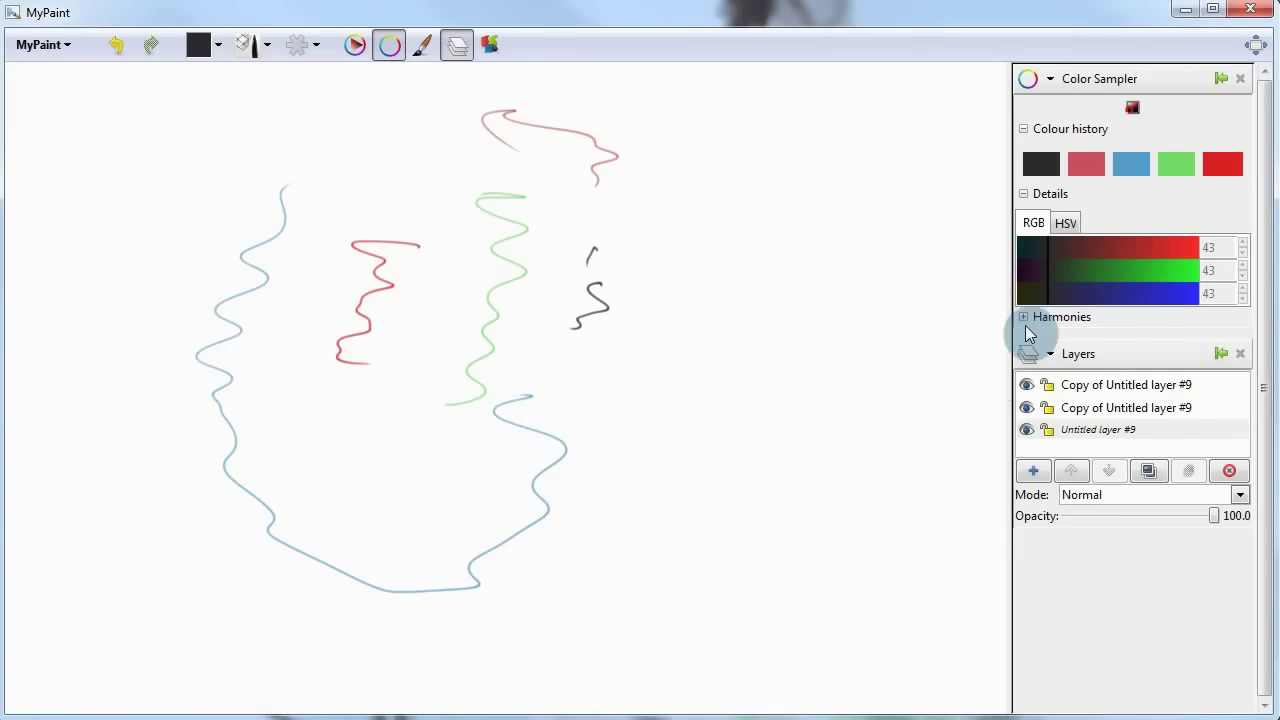
pyautogui.moveTo(985, 372); pyautogui.dragTo(1012, 360)
# - Pull both panels out as floating windows, placing Layers at the top right
pyautogui.moveTo(1097, 330); pyautogui.dragTo(1218, 353)
pyautogui.moveTo(1035, 466); pyautogui.dragTo(918, 388)
pyautogui.moveTo(1220, 88); pyautogui.dragTo(706, 160)
pyautogui.moveTo(965, 410); pyautogui.dragTo(1077, 128)
pyautogui.moveTo(710, 148); pyautogui.dragTo(1016, 295)
pyautogui.moveTo(1023, 126); pyautogui.dragTo(1087, 84)
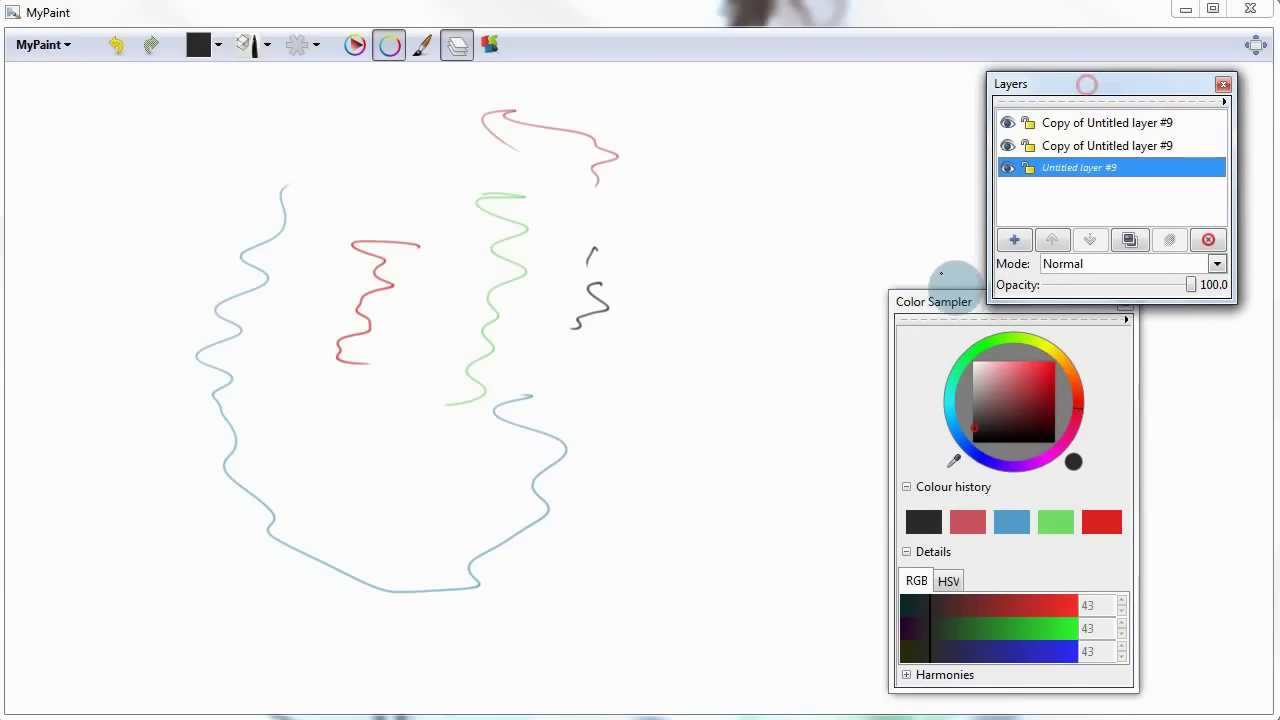
# - Close the Color Sampler and draw a long grey looping stroke
pyautogui.moveTo(912, 308); pyautogui.dragTo(630, 198)
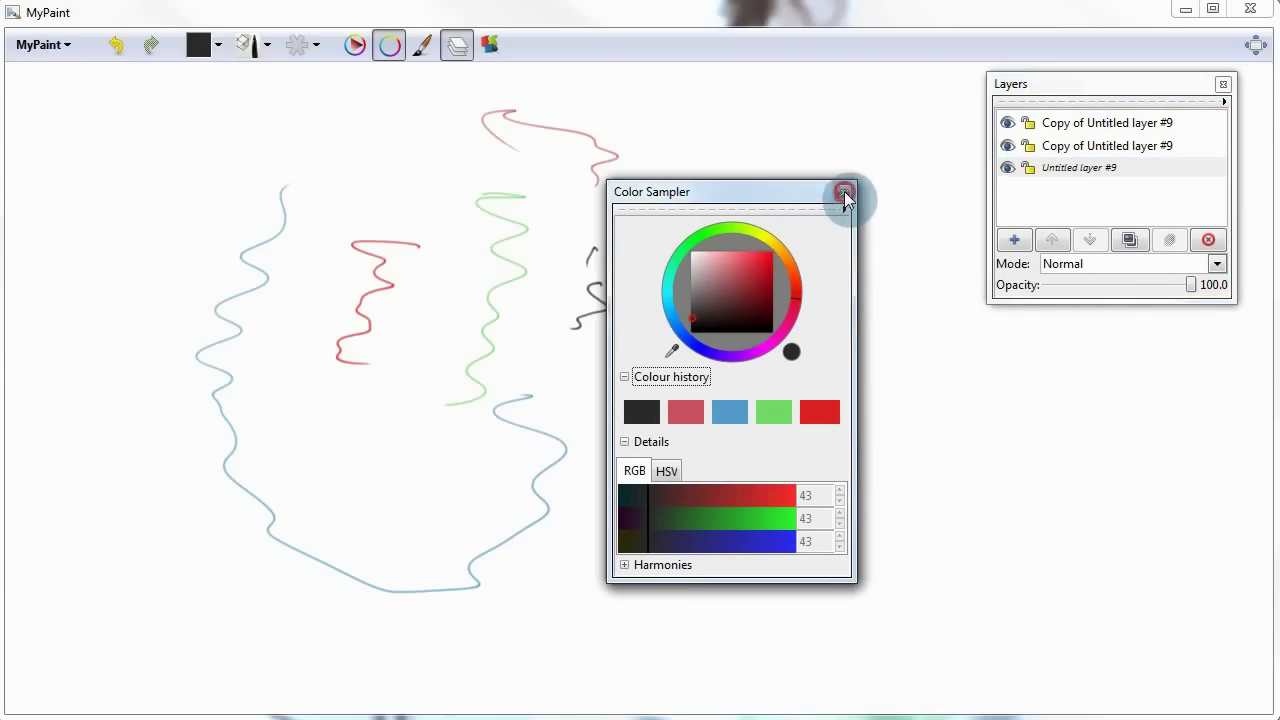
pyautogui.click(844, 195)
pyautogui.moveTo(100, 150)
pyautogui.mouseDown()
pyautogui.moveTo(391, 174)
pyautogui.moveTo(825, 390)
pyautogui.moveTo(437, 289)
pyautogui.mouseUp()
# - Switch to olive yellow, draw a thin olive stroke across the top, and open the brush chooser
pyautogui.click(216, 46)
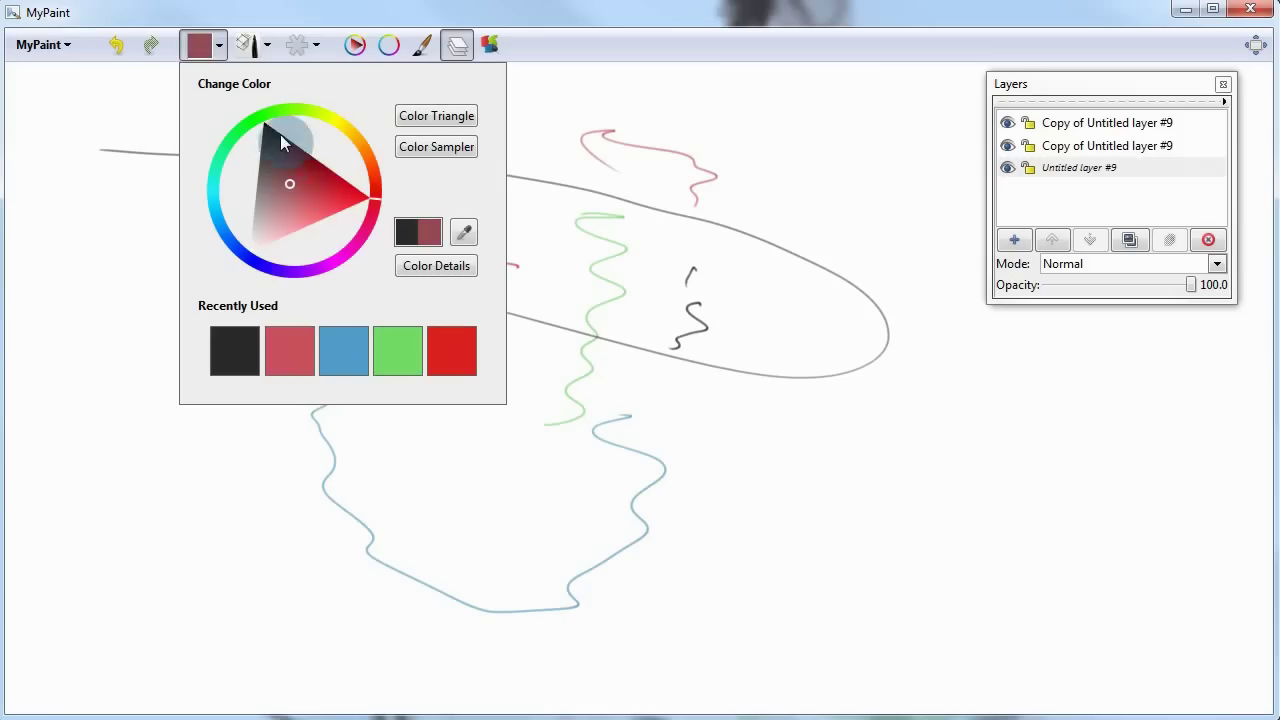
pyautogui.click(334, 117)
pyautogui.moveTo(588, 110); pyautogui.dragTo(352, 145)
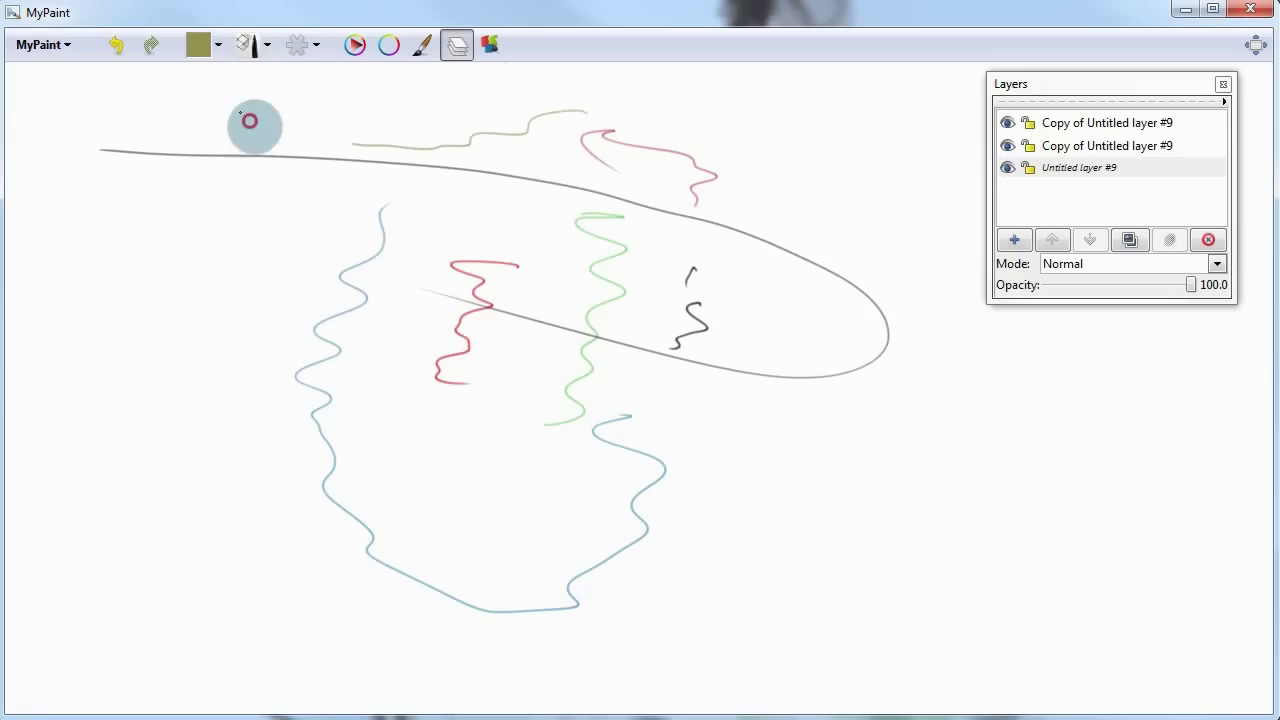
pyautogui.click(252, 50)
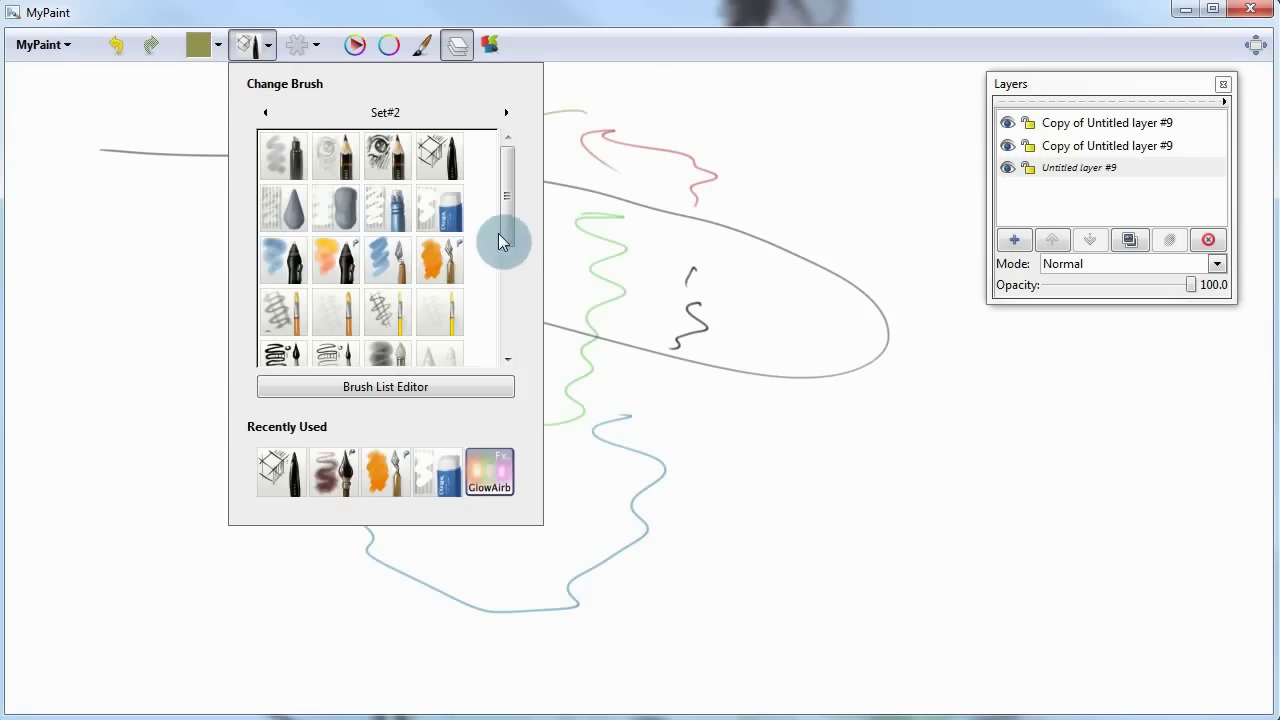
pyautogui.scroll(-2, 505, 260)
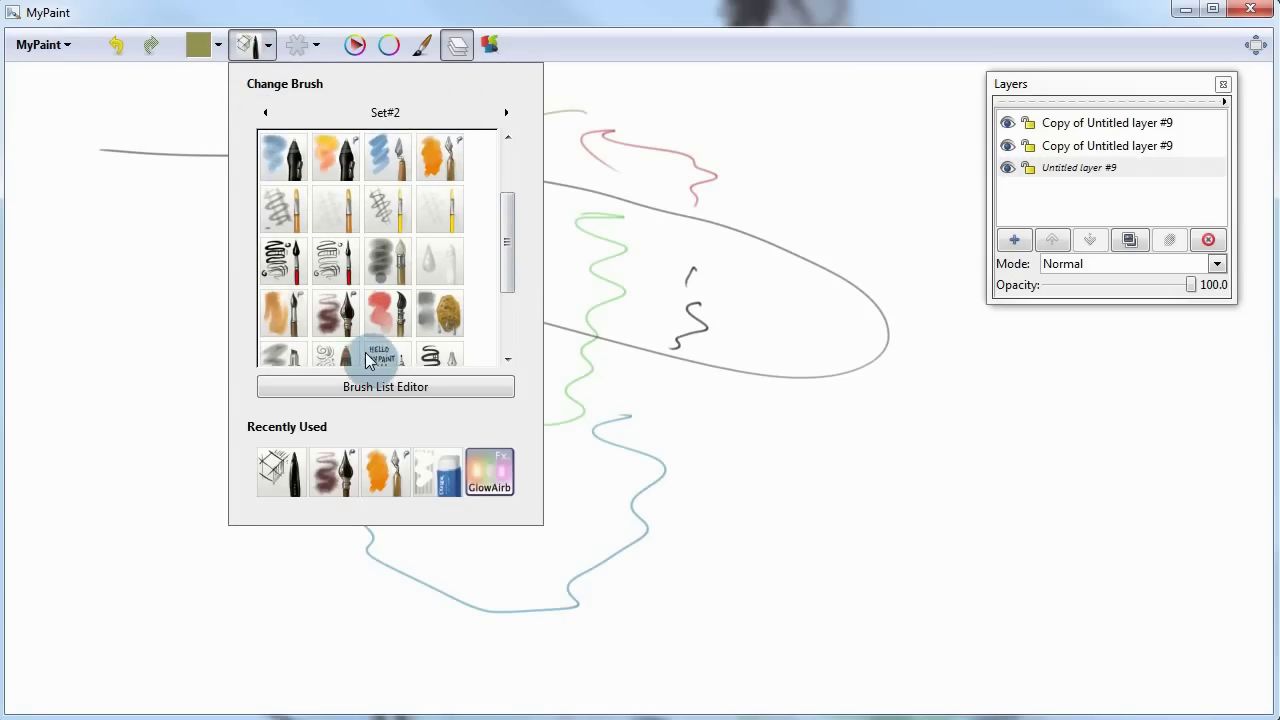